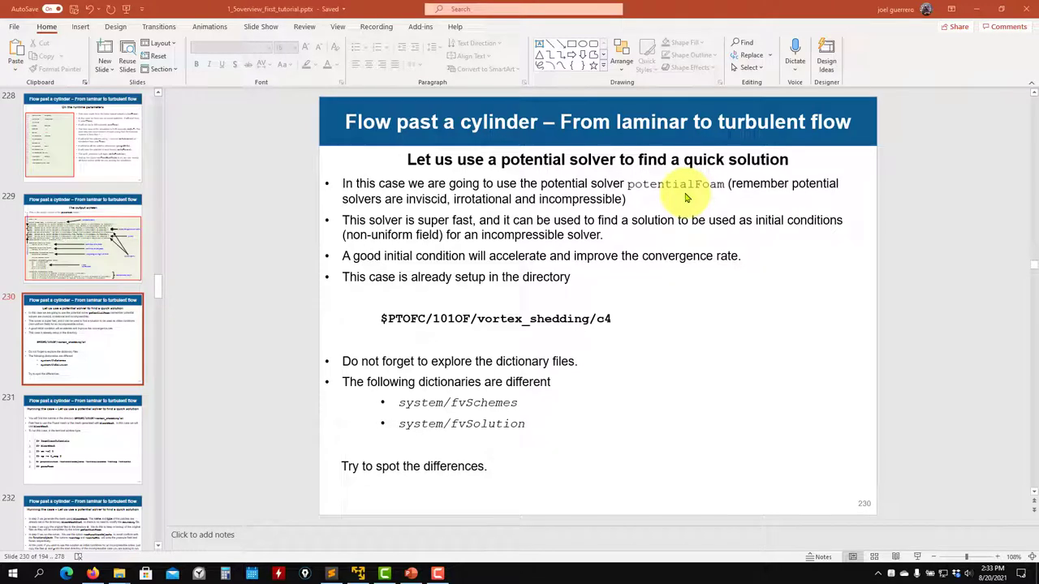
Step: Add a period after 'incompressible)' at the end of slide 230's first bullet
left_click(623, 199)
type(".")
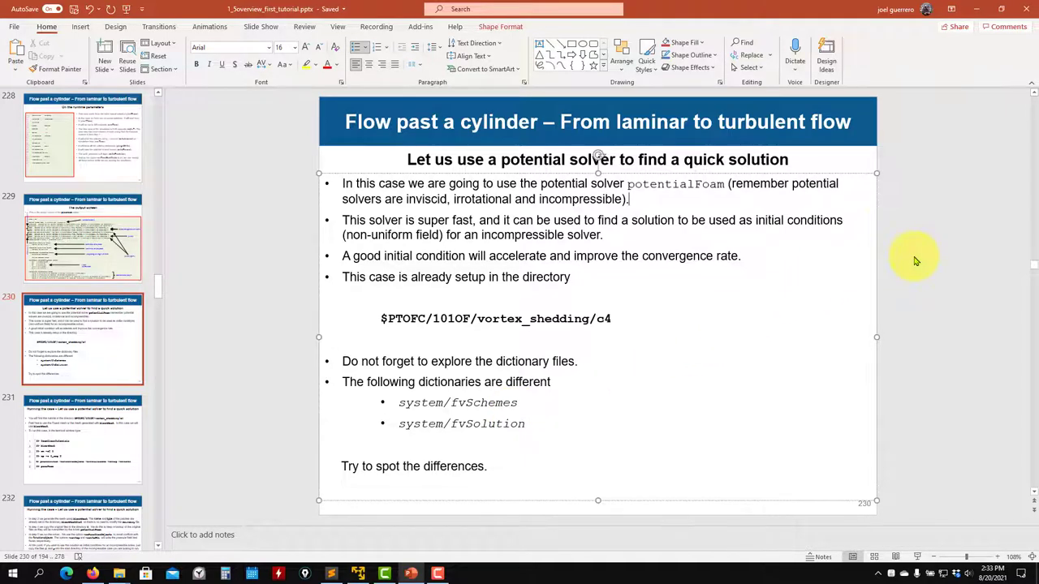
Step: Page through slides 231–235, then back to slide 234 showing the potentialFoam output screen
scroll(915, 261, "down", 1)
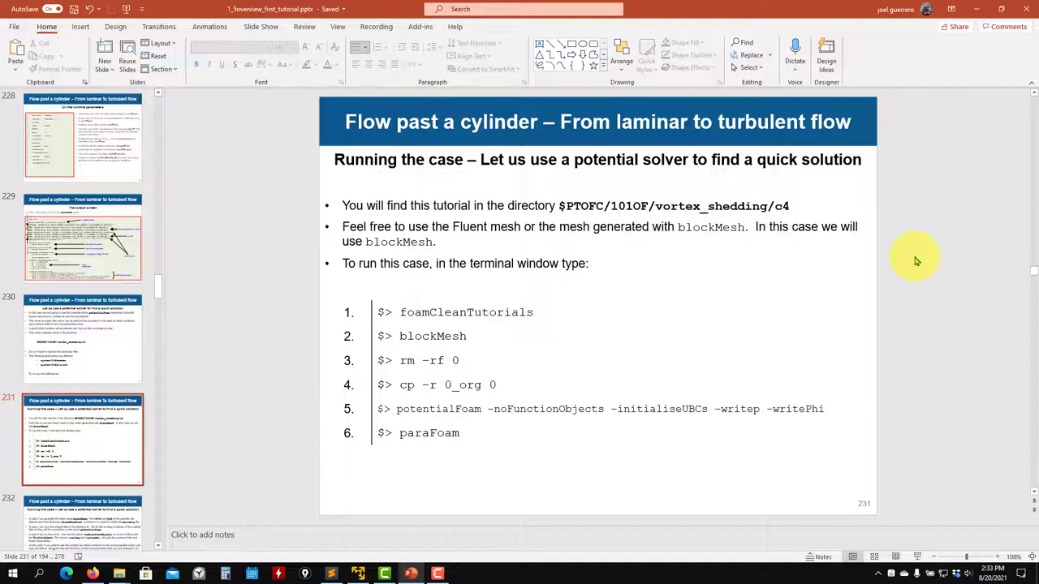
scroll(916, 261, "down", 1)
scroll(915, 261, "down", 1)
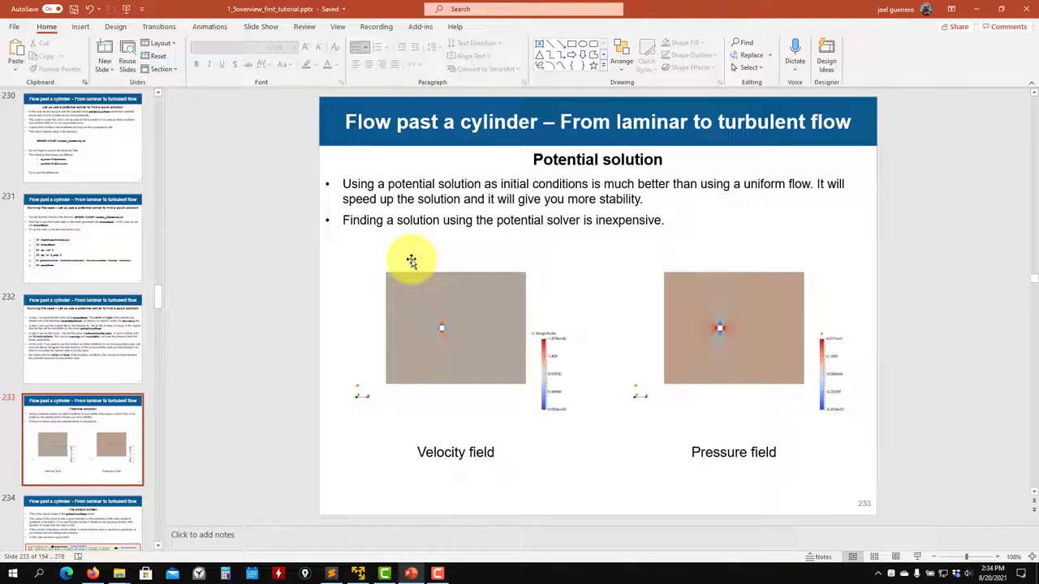
scroll(398, 271, "down", 1)
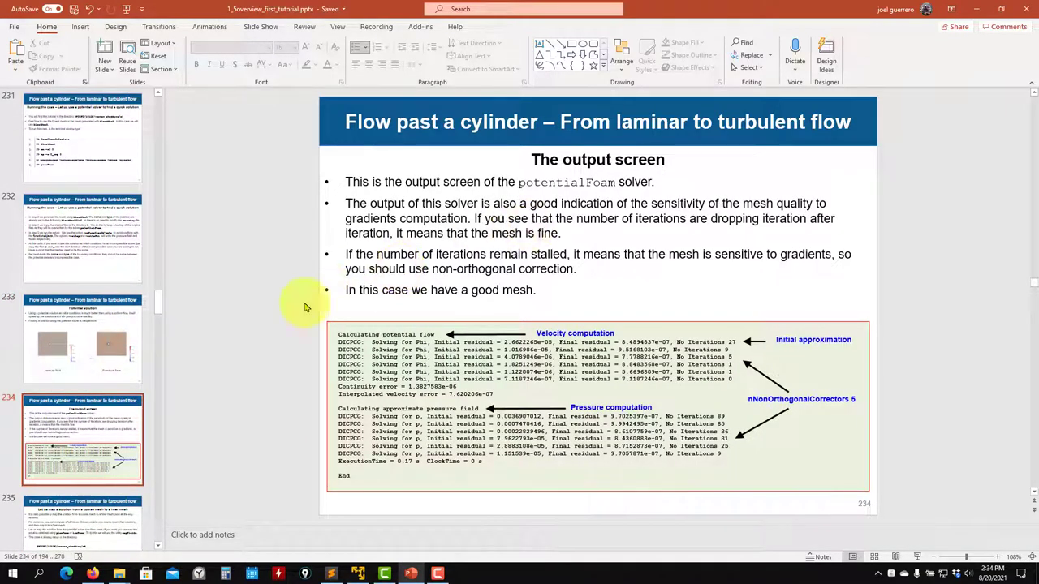
scroll(673, 333, "down", 1)
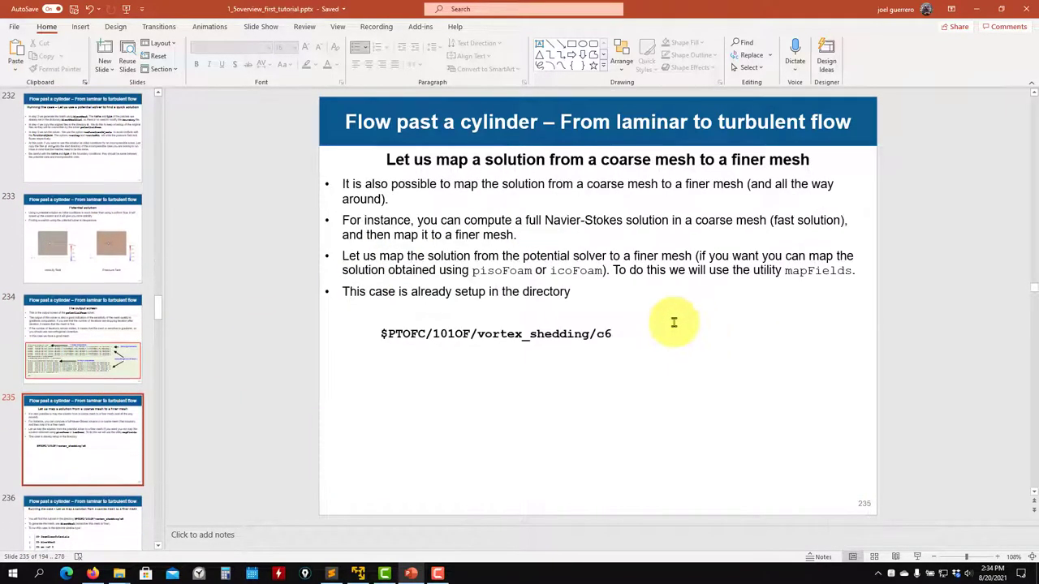
scroll(590, 264, "up", 1)
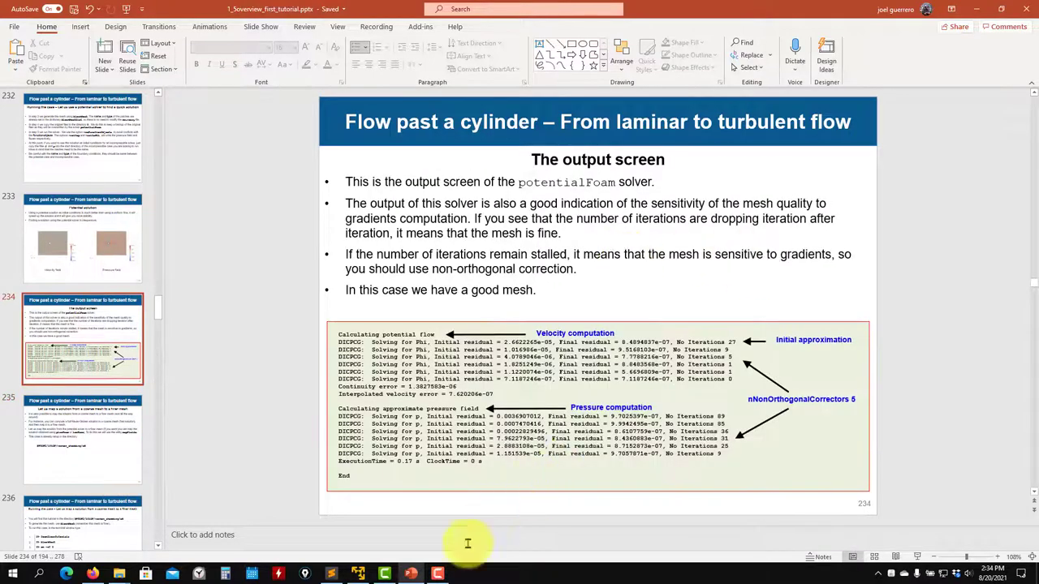
Step: Minimize PowerPoint and run foamCleanTutorials in the c4 terminal
left_click(977, 9)
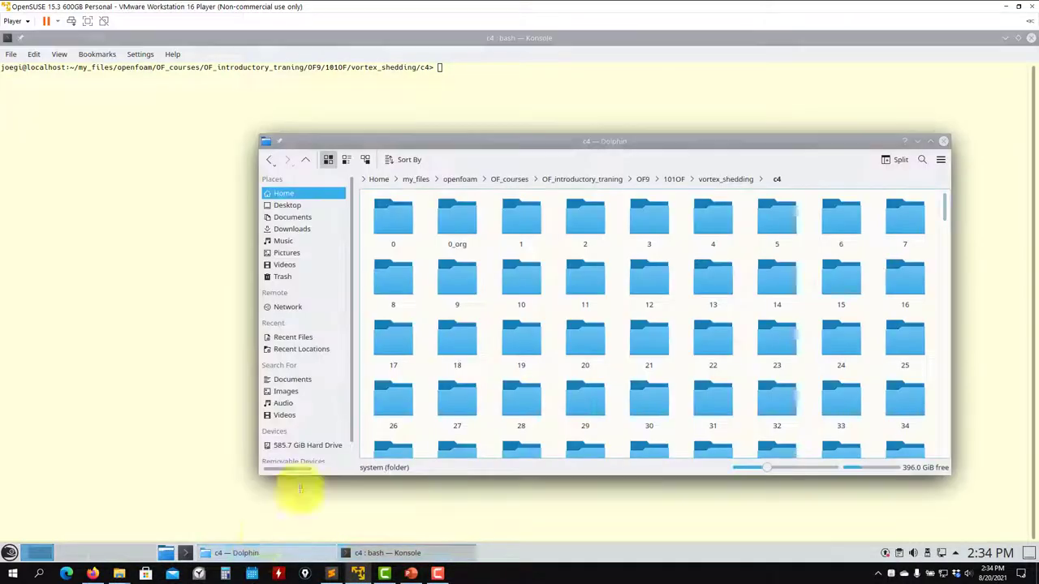
left_click(240, 552)
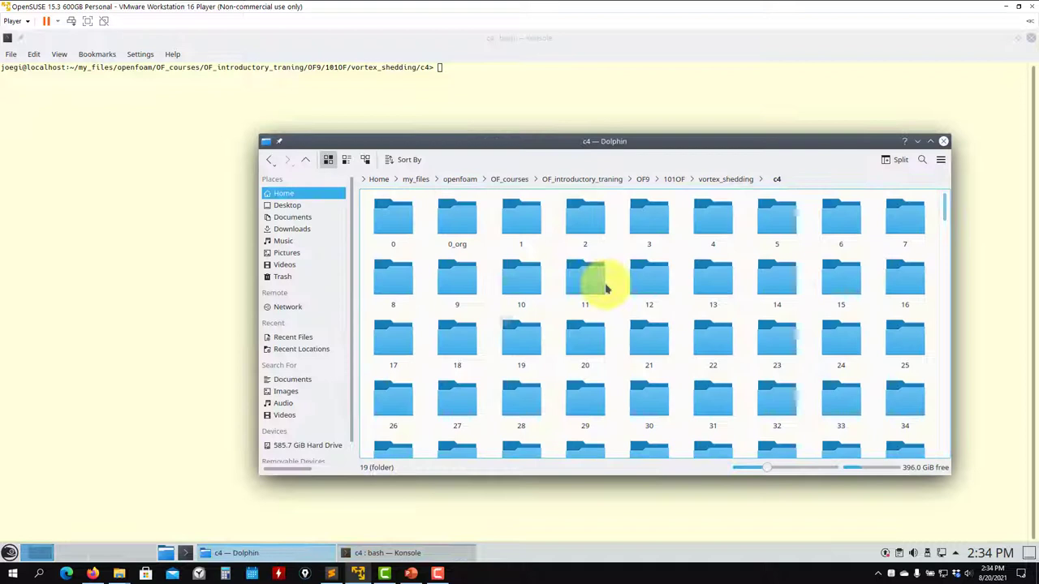
left_click(144, 154)
type("foamCleanTutorials")
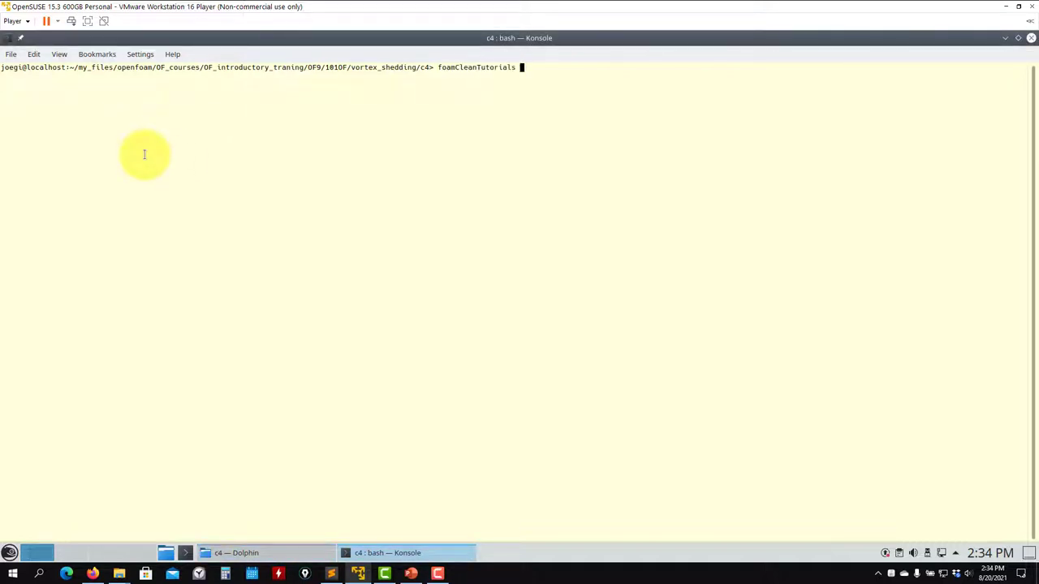
key("Return")
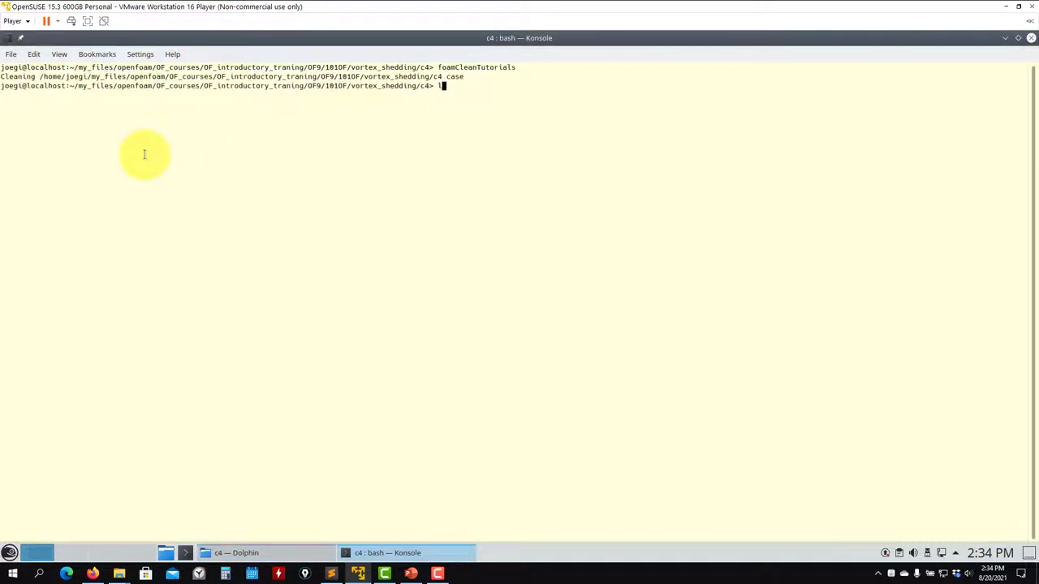
Step: List the cleaned c4 case with ls and bring up the c4 folder in Dolphin
type("ls")
key("Return")
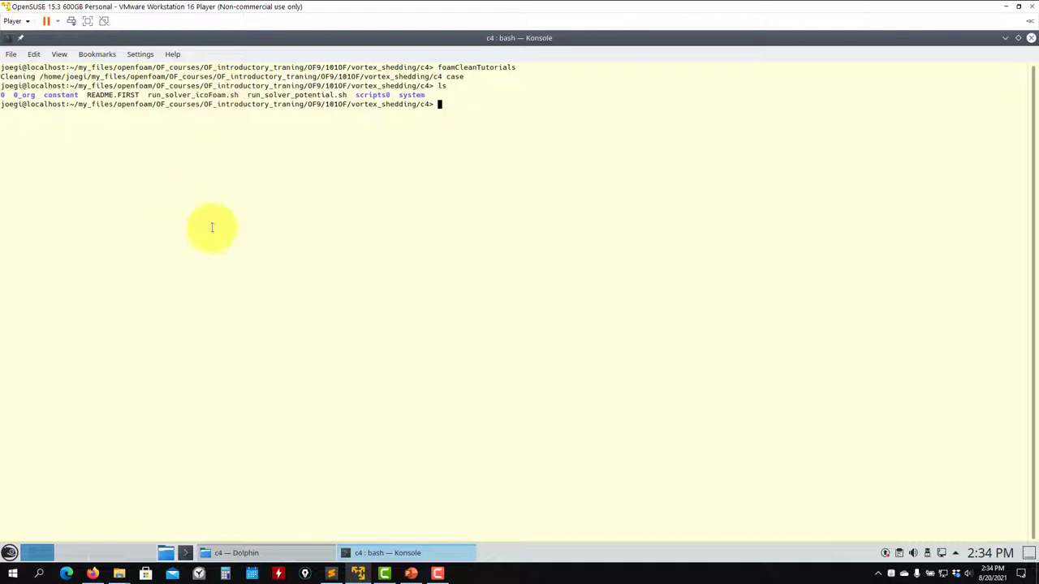
left_click(281, 548)
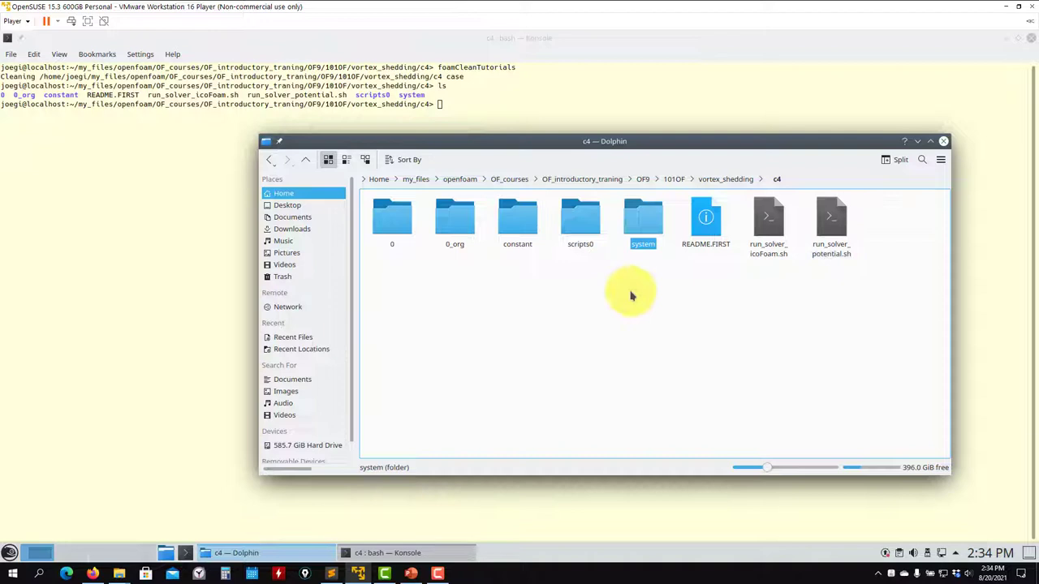
Step: Look inside c4's constant, 0_org and constant folders in turn, then open system
double_click(523, 233)
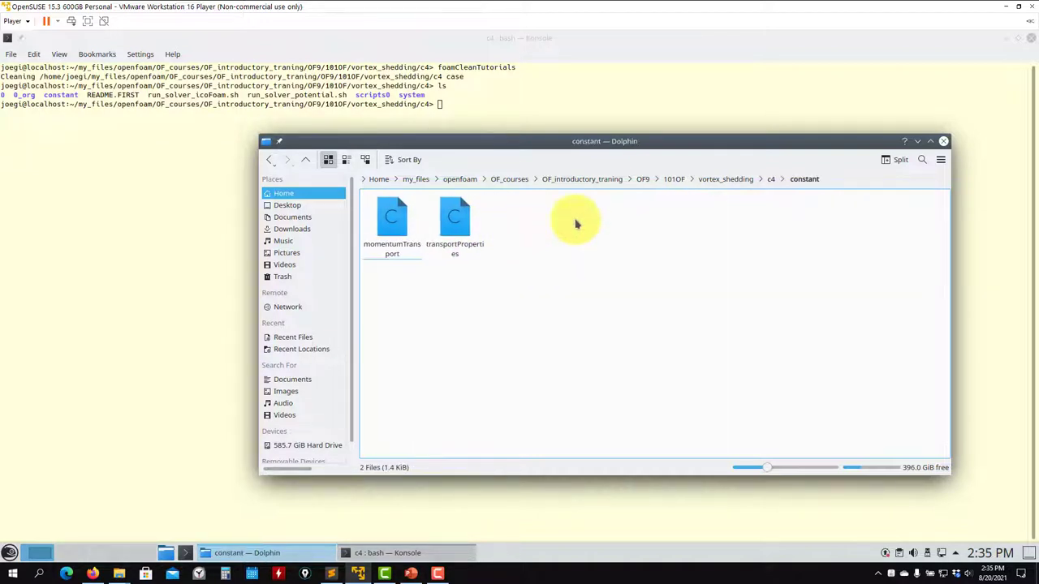
left_click(771, 180)
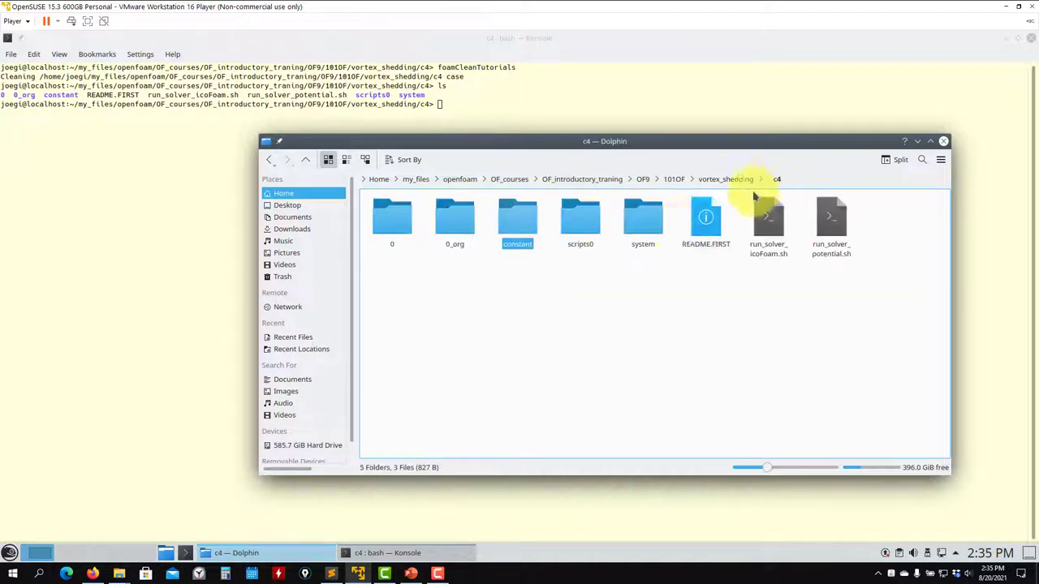
double_click(462, 227)
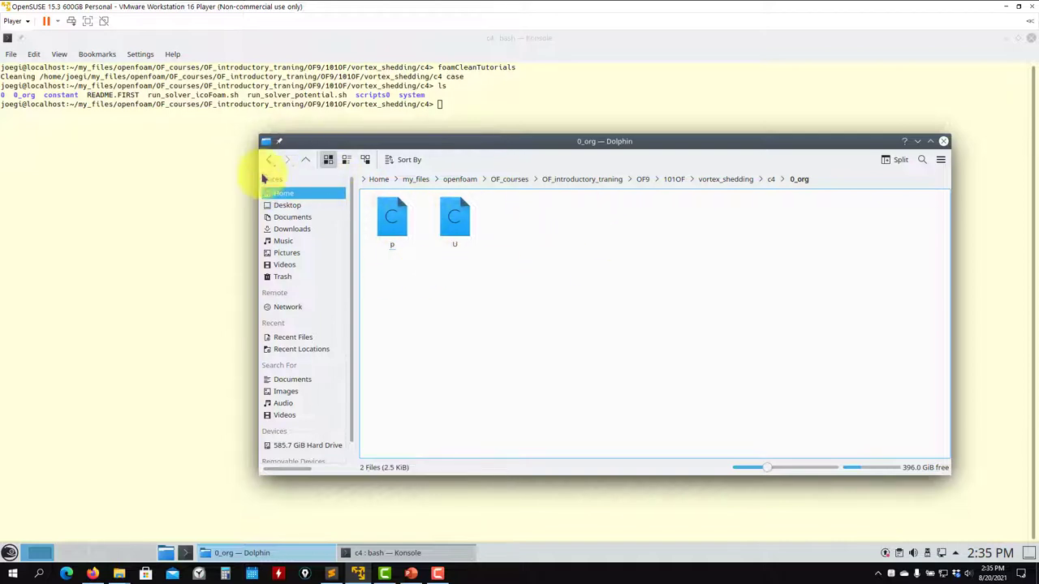
left_click(305, 159)
double_click(519, 217)
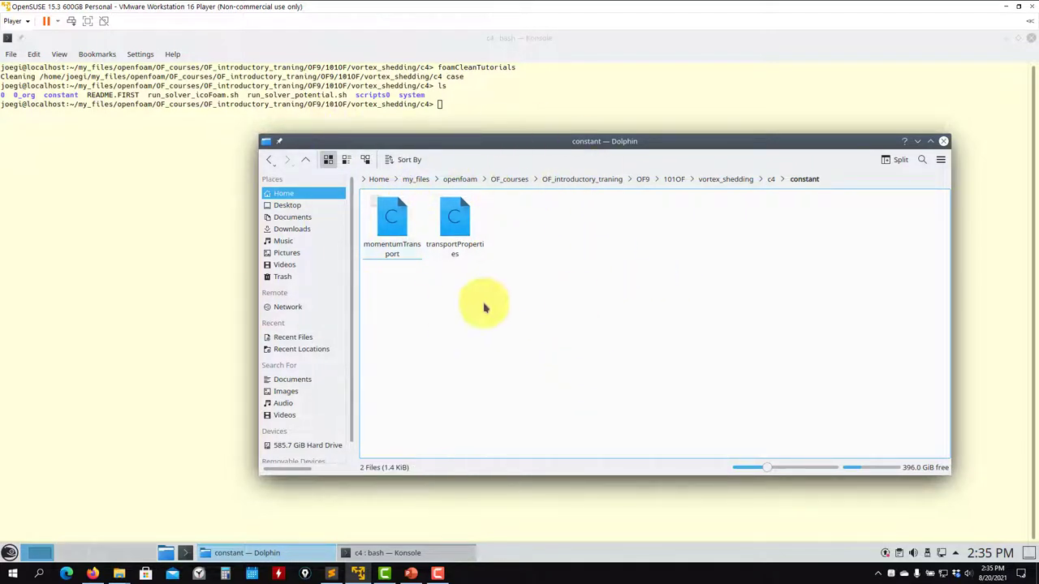
left_click(305, 161)
double_click(638, 229)
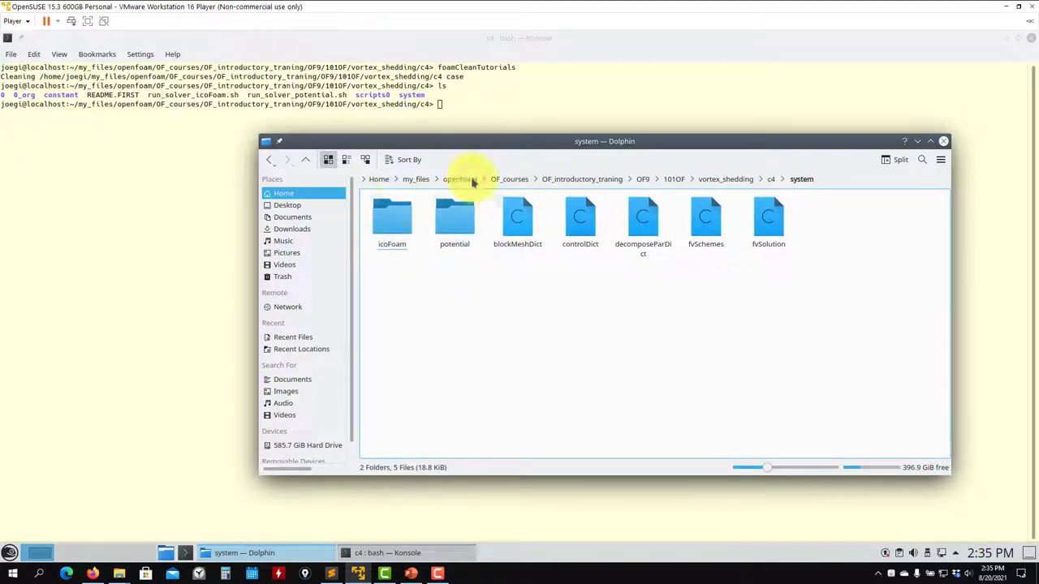
left_click(468, 228)
left_click_drag(647, 267, 394, 212)
right_click(399, 222)
mouse_move(463, 245)
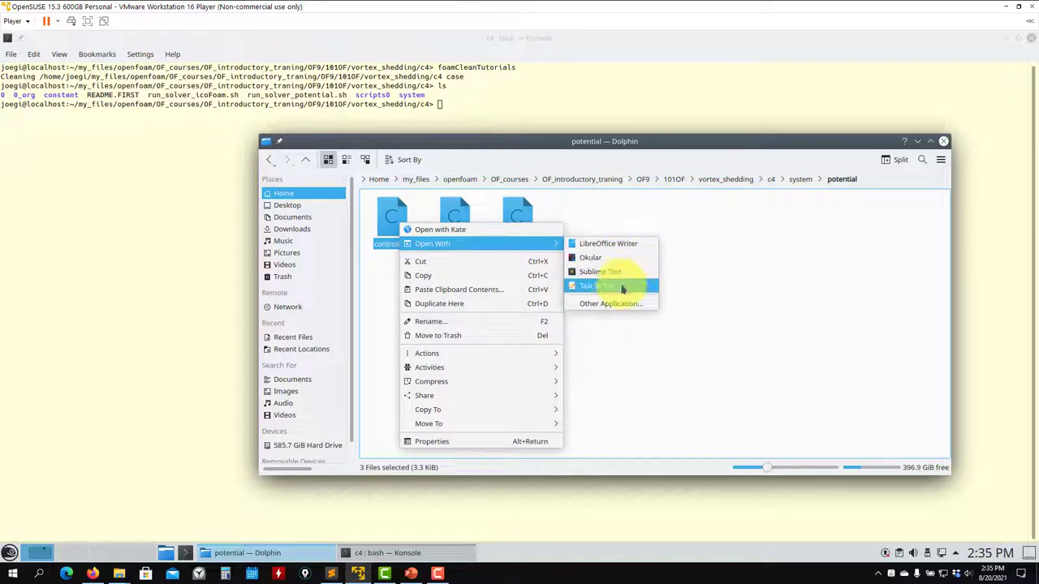
left_click(636, 285)
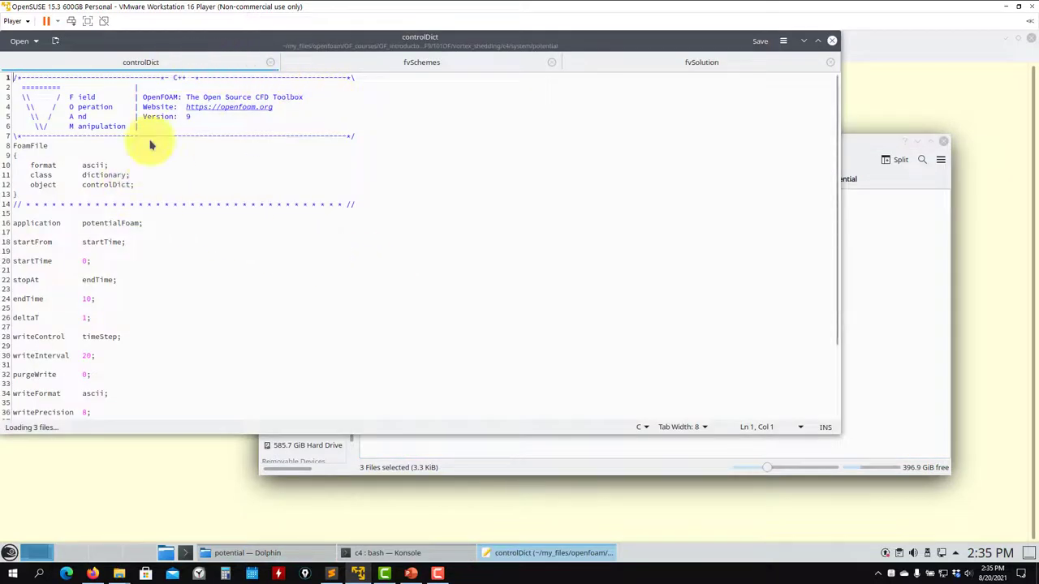
scroll(151, 202, "down", 3)
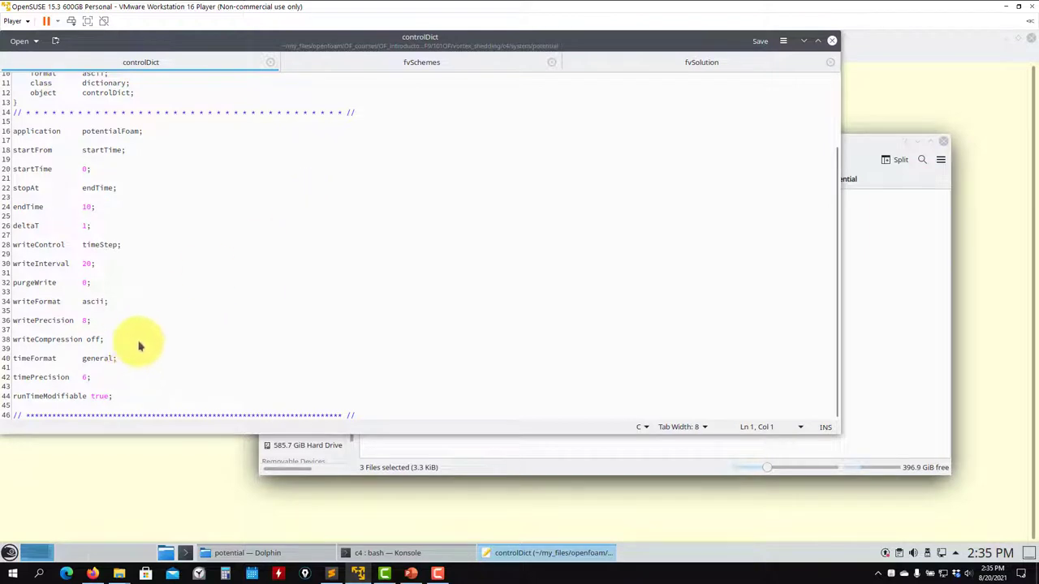
left_click(361, 65)
scroll(176, 162, "down", 4)
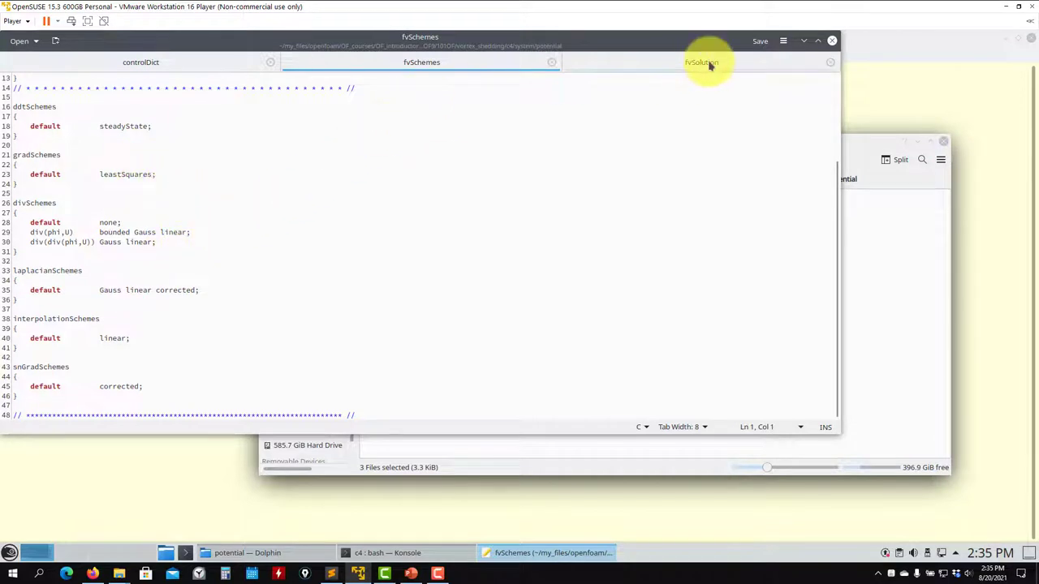
left_click(664, 64)
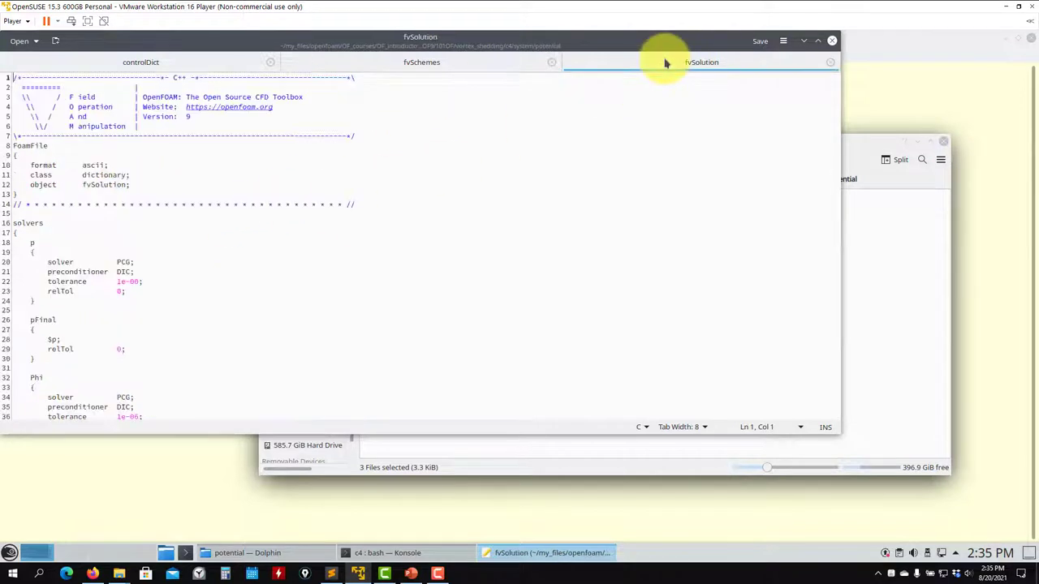
scroll(167, 251, "down", 9)
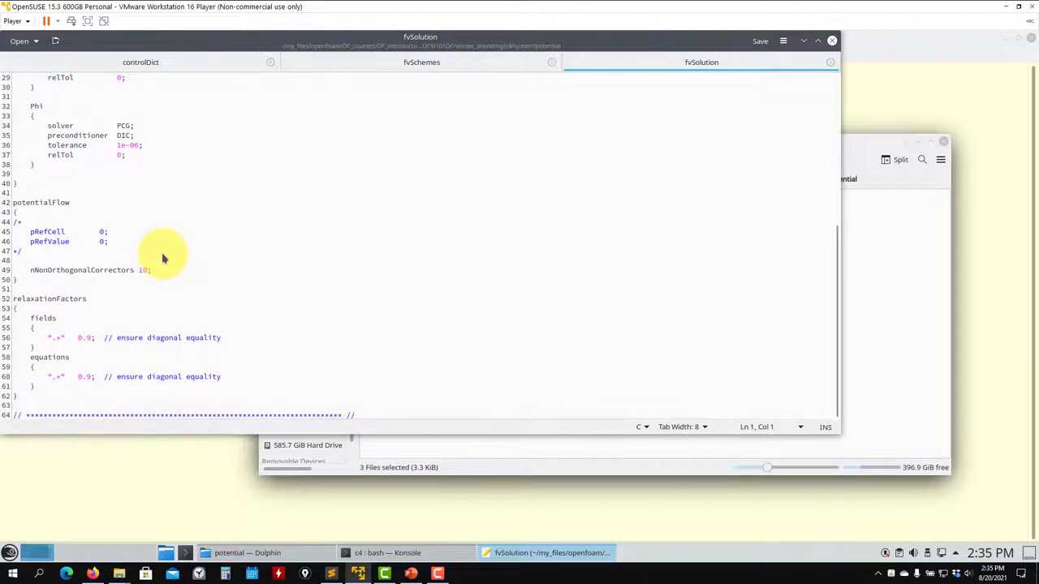
left_click_drag(153, 271, 33, 276)
left_click(87, 270)
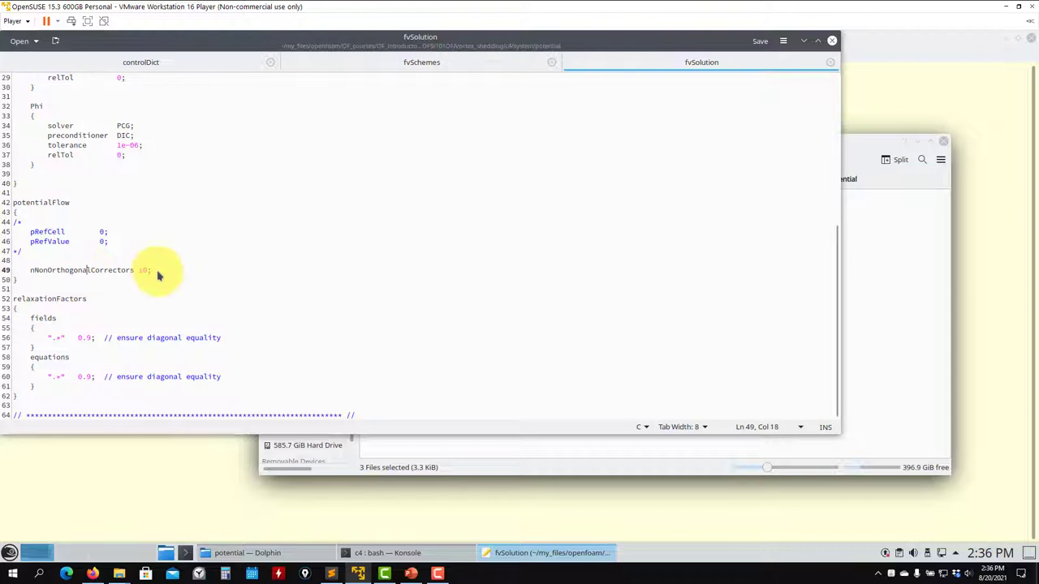
left_click_drag(158, 276, 31, 276)
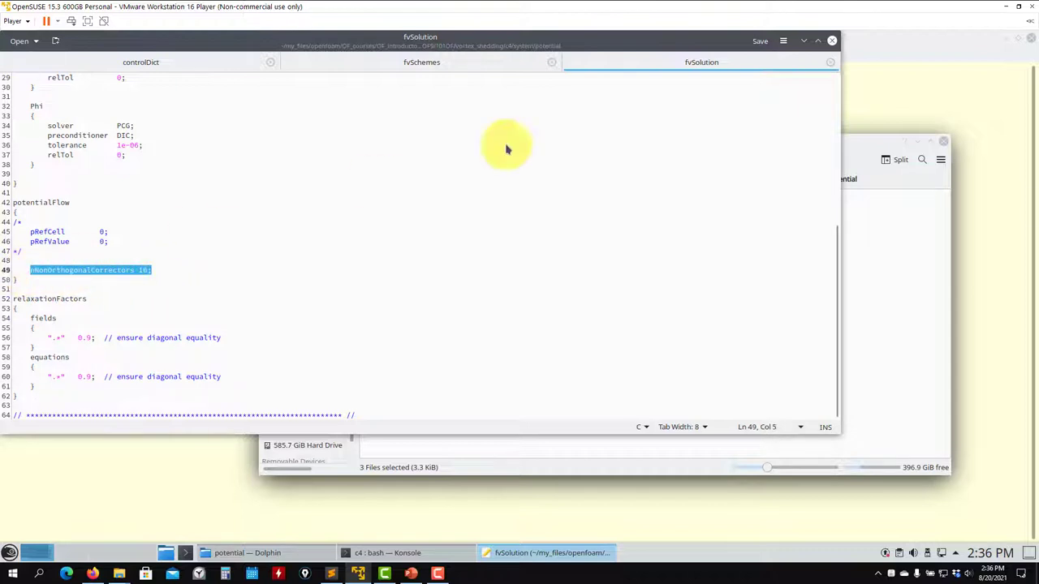
Step: Close Kate and run sh run_solver_potential.sh in Konsole to start potentialFoam
left_click(832, 40)
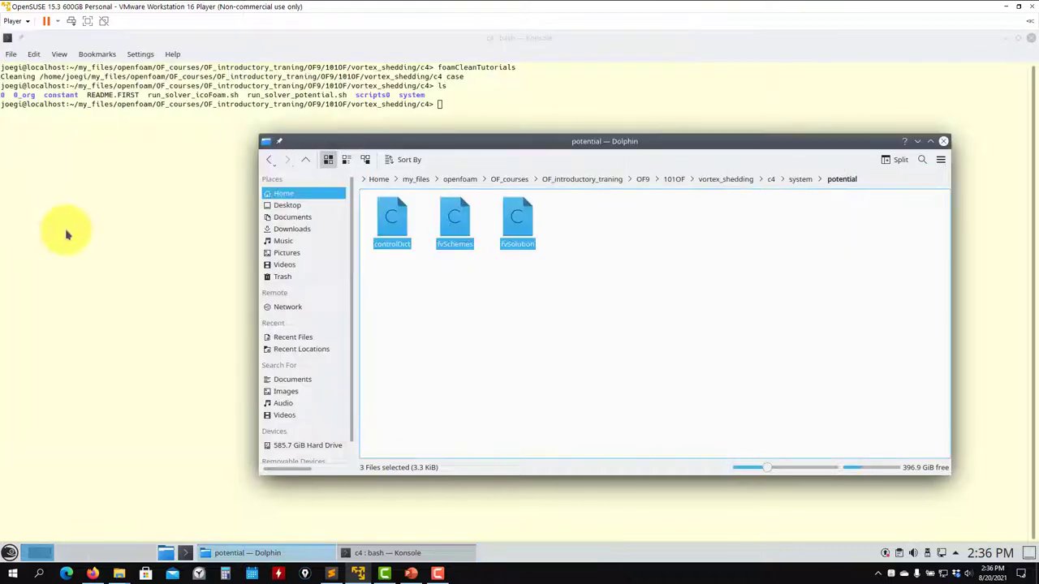
left_click(121, 233)
type("sh r")
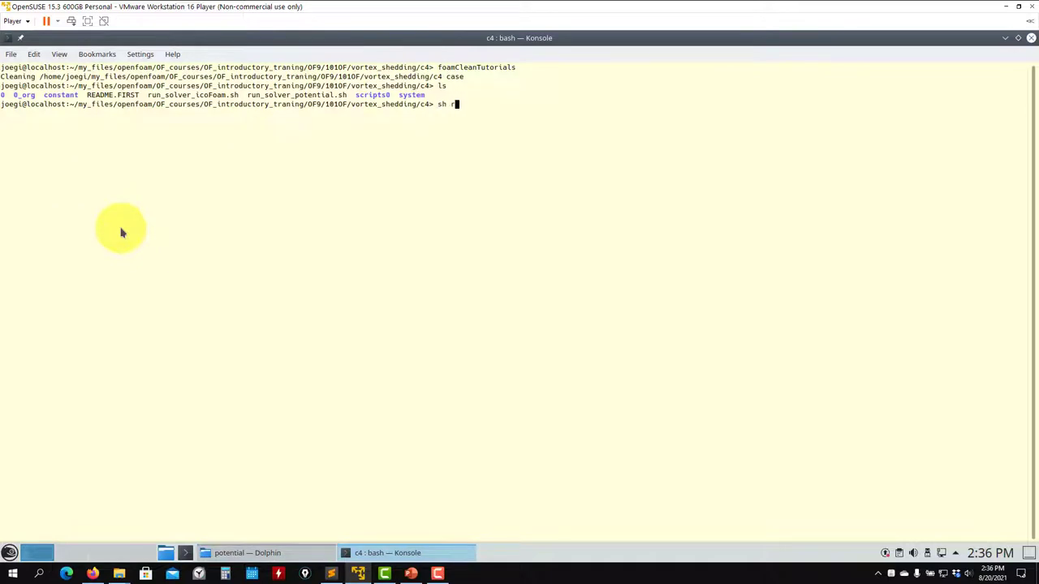
key("Tab")
key("Tab")
key("Return")
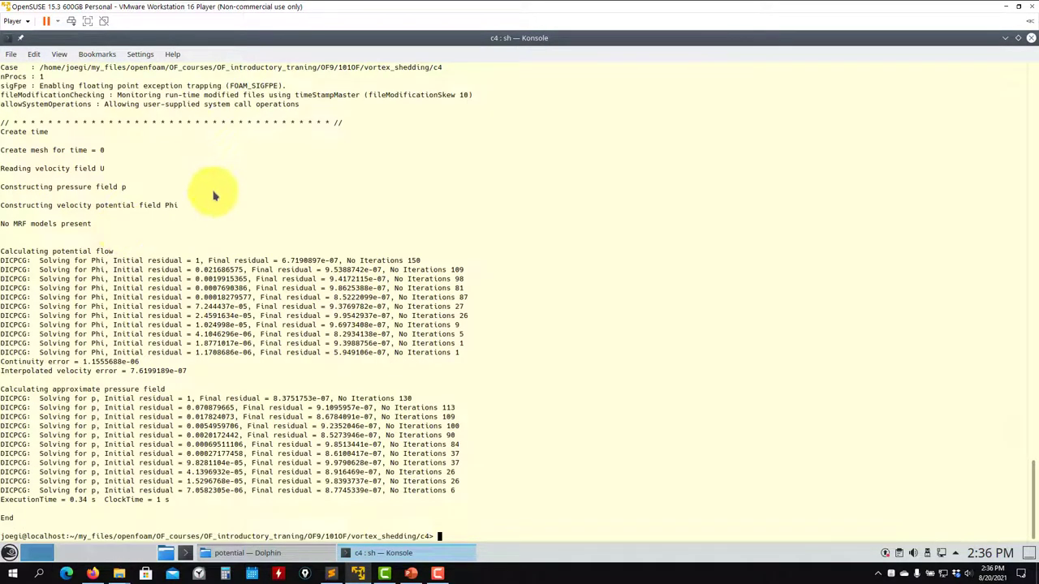
Step: Highlight the Phi and pressure residuals, noting the 98 iterations on the third Phi line
left_click_drag(187, 498, 9, 252)
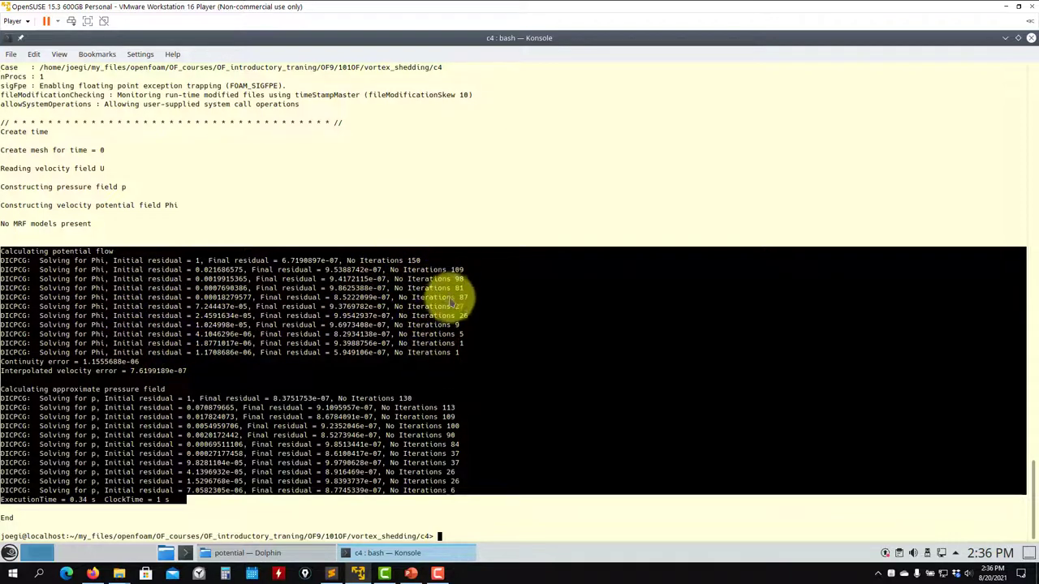
left_click(421, 421)
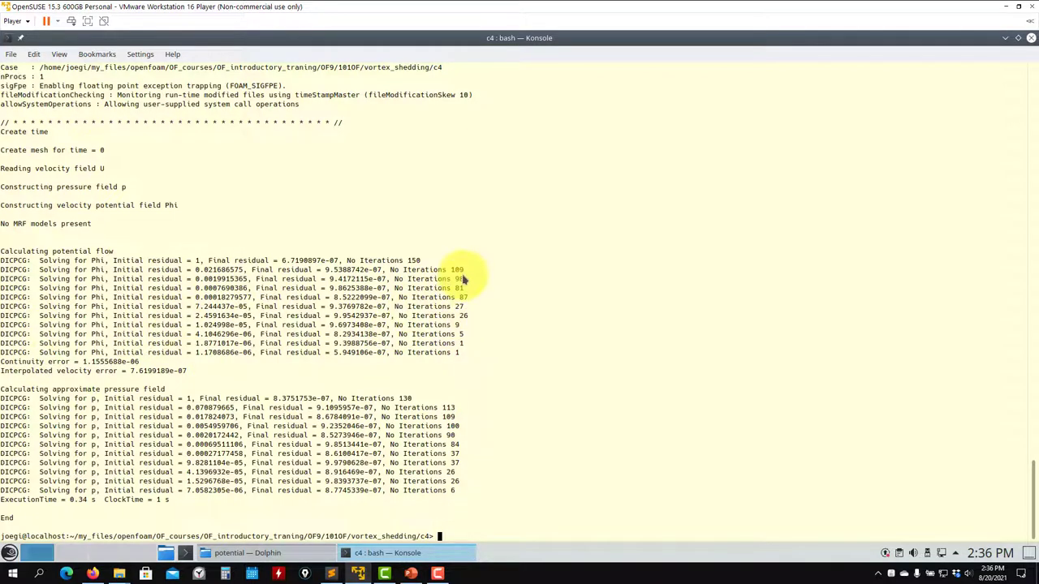
left_click_drag(433, 279, 468, 279)
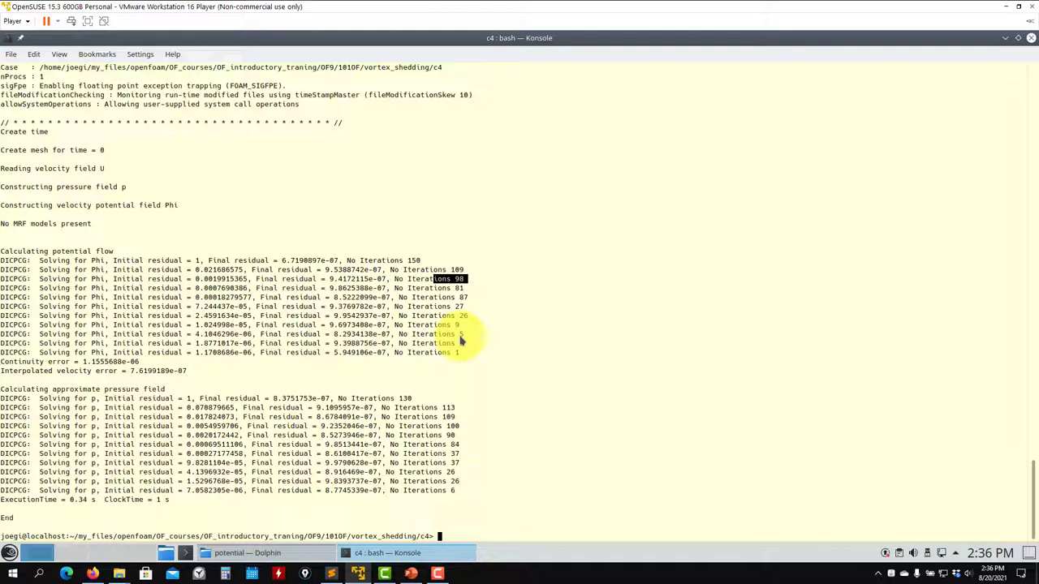
Step: Run sl at the prompt, then take Dolphin from system back up to c4
type("sl")
key("Return")
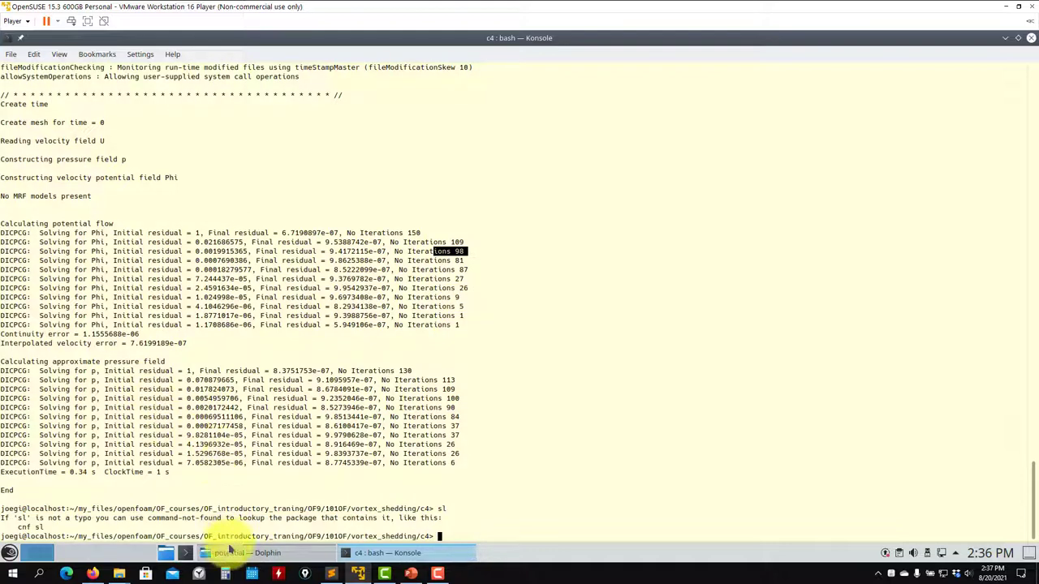
left_click(261, 553)
left_click(800, 179)
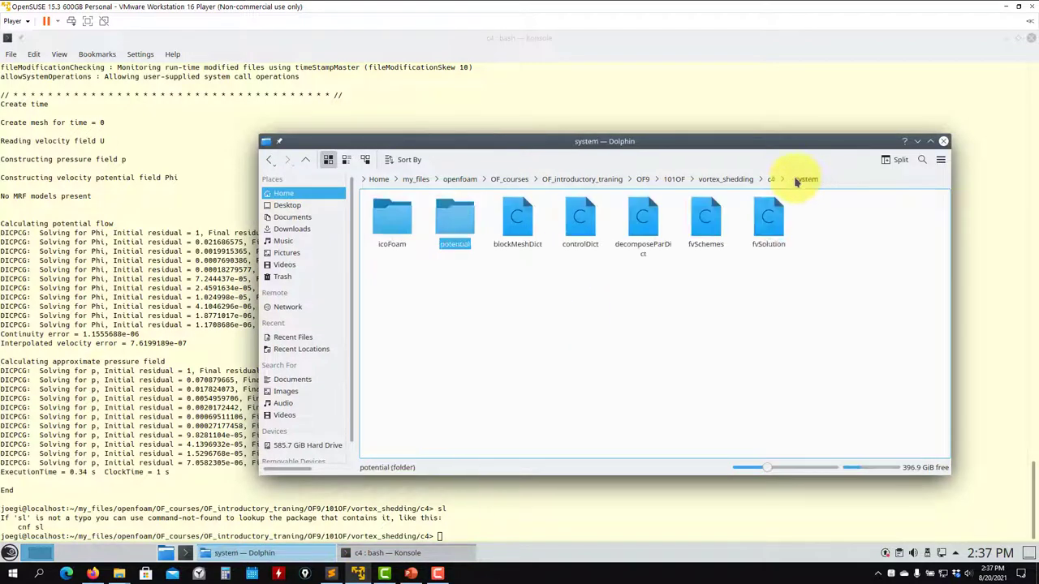
left_click(773, 180)
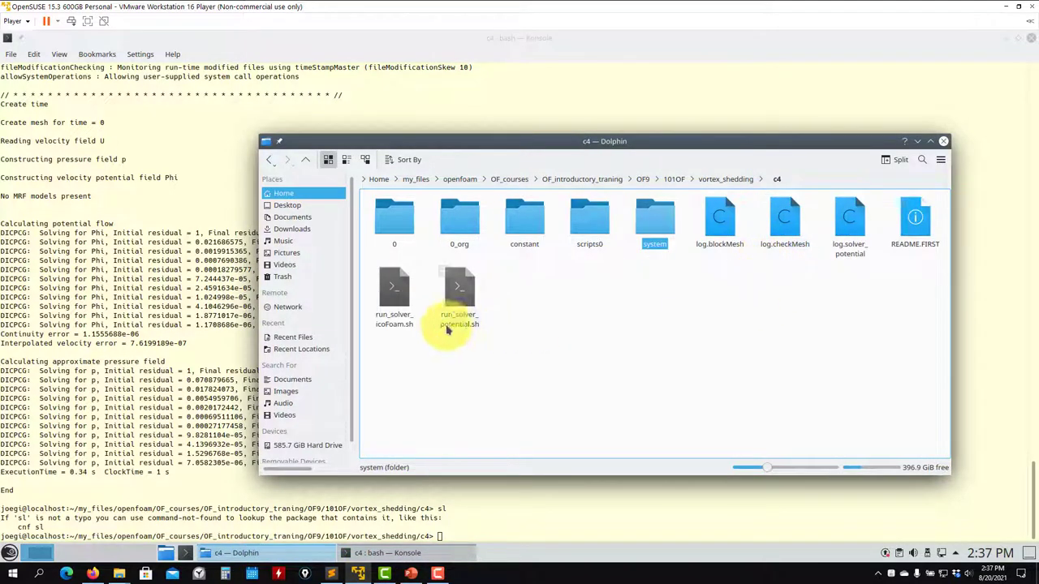
Step: Open run_solver_potential.sh in Kate and check the system/potential copy on line 5
right_click(457, 299)
left_click(514, 298)
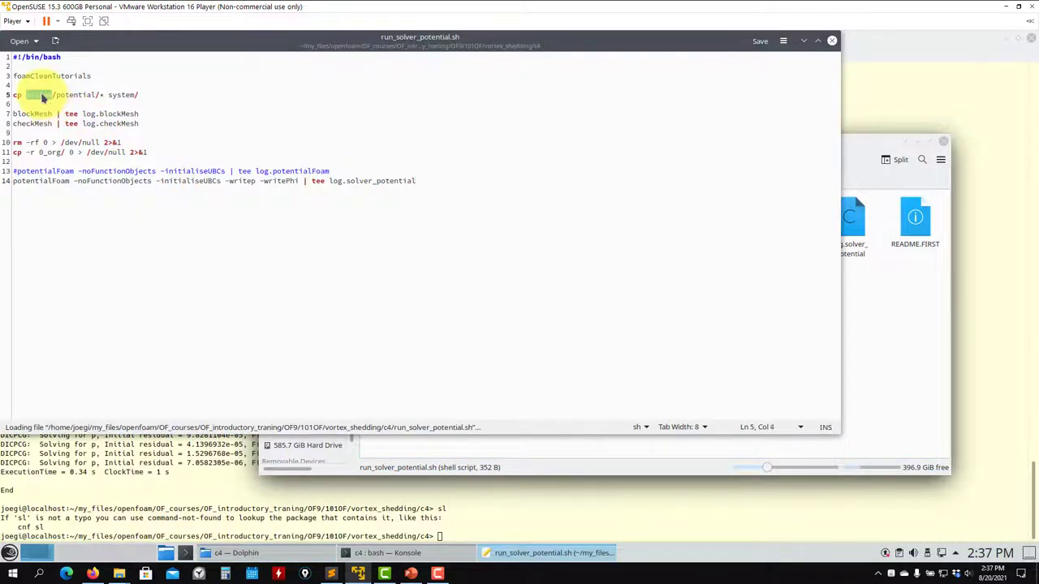
double_click(71, 96)
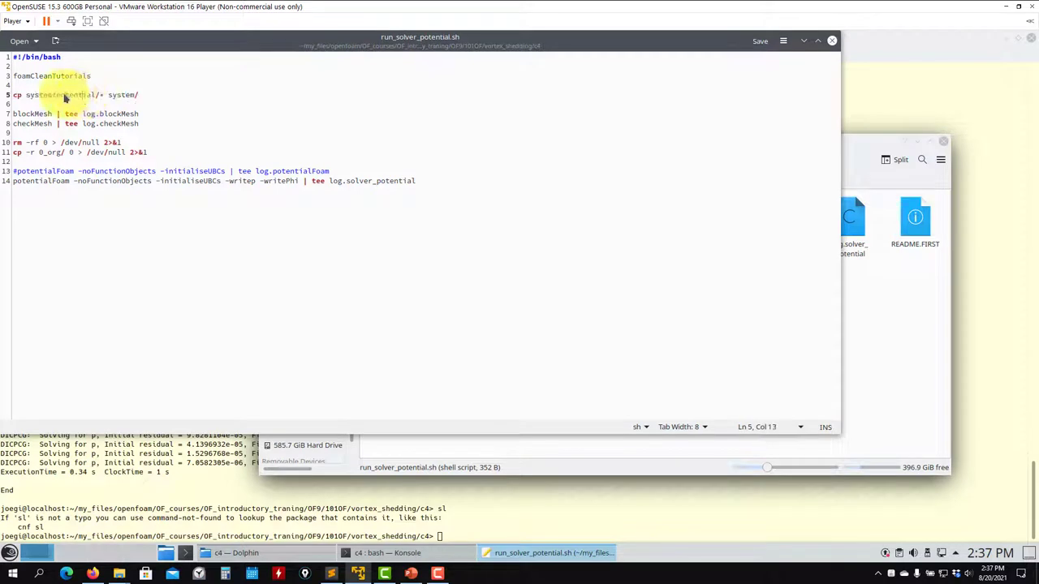
left_click(140, 95)
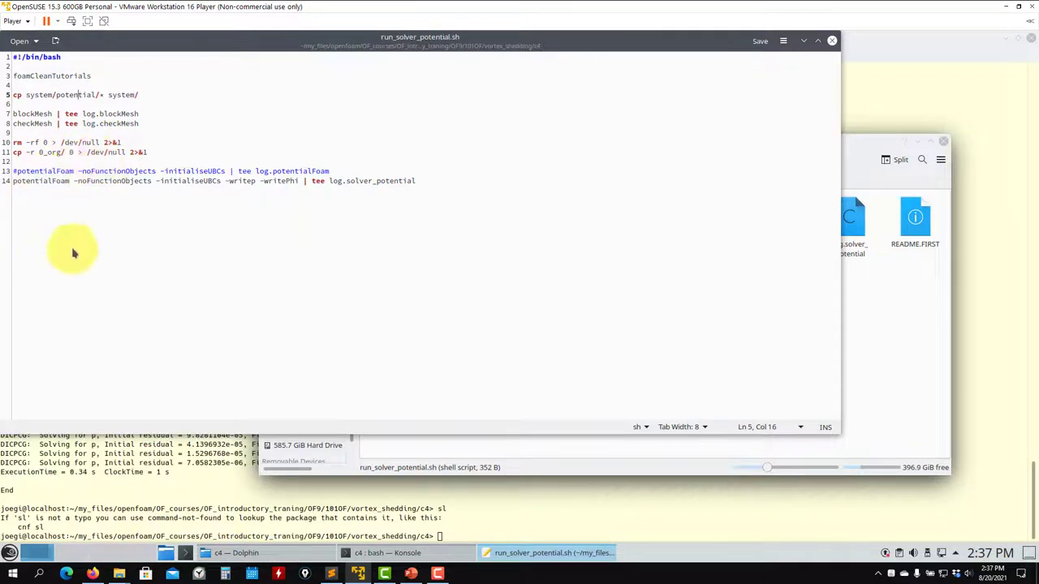
left_click(123, 456)
Step: Launch paraFoam for c4 and apply to load the case mesh and fields
type("paraF")
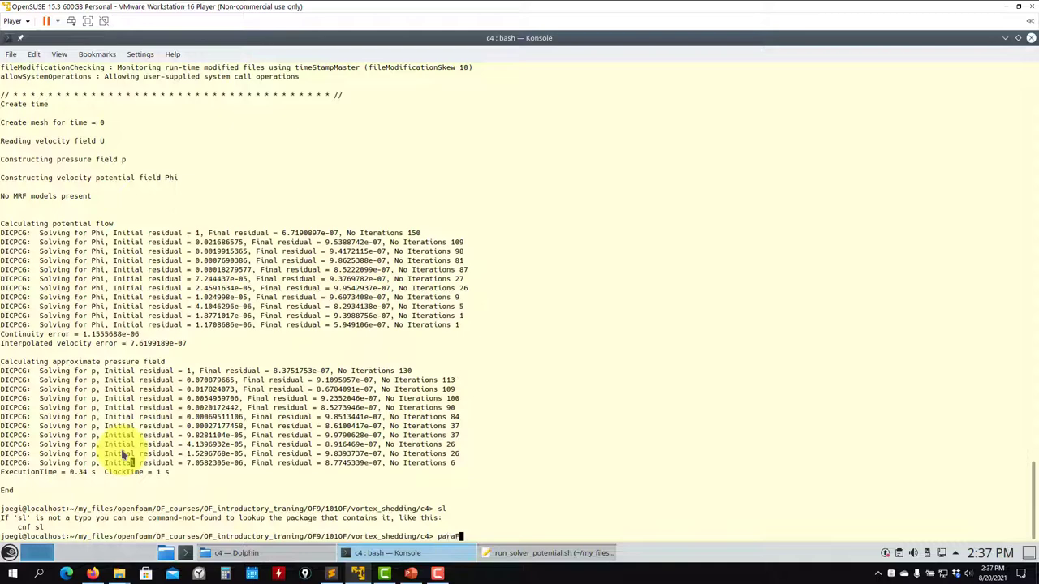
type("oam")
key("Return")
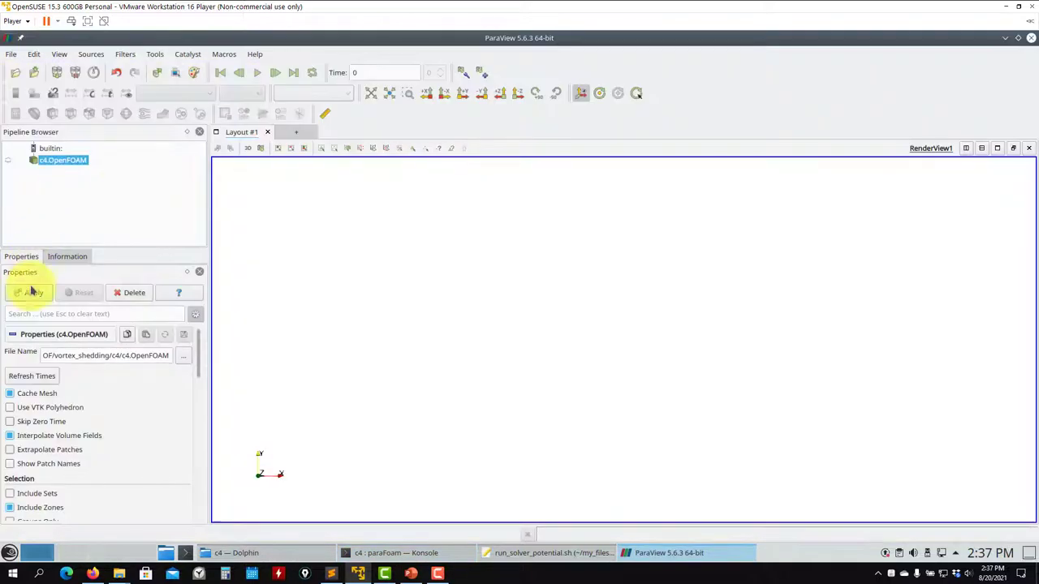
left_click(31, 292)
Step: Colour the field by U, then by pressure p (-5.8e-01 to 4.1e-01)
left_click(202, 93)
left_click(199, 117)
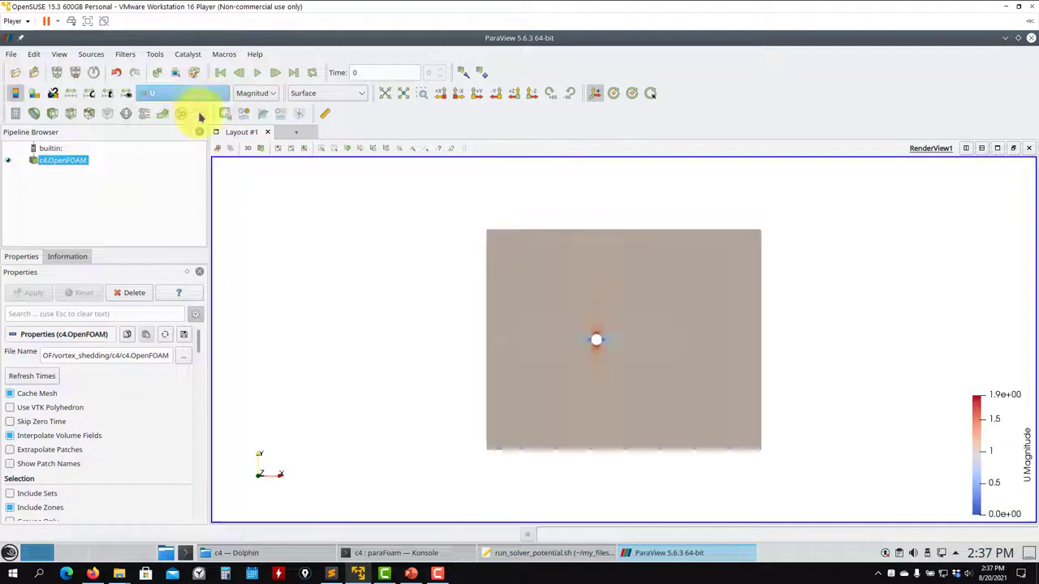
left_click(212, 94)
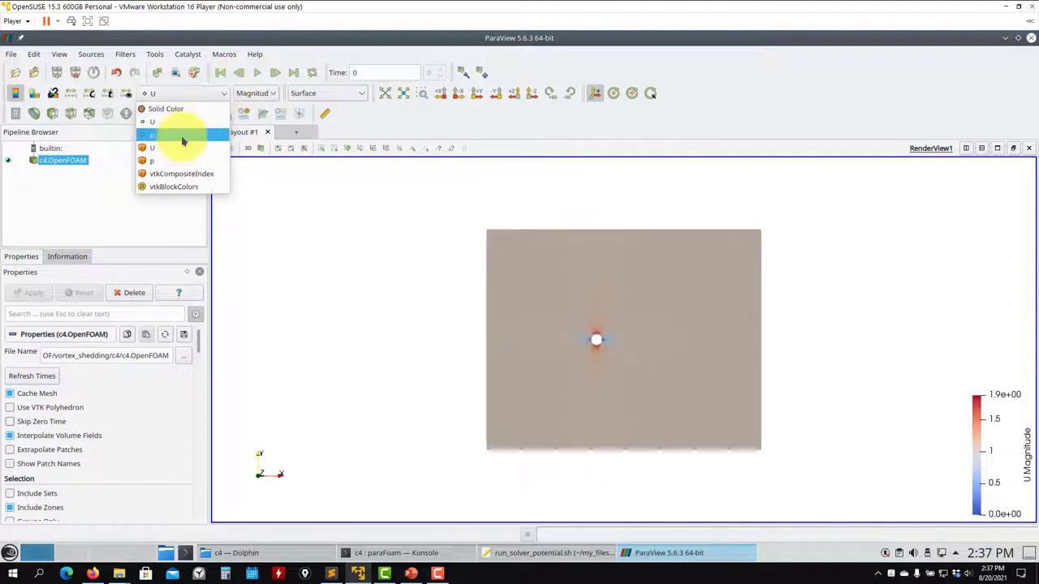
left_click(171, 160)
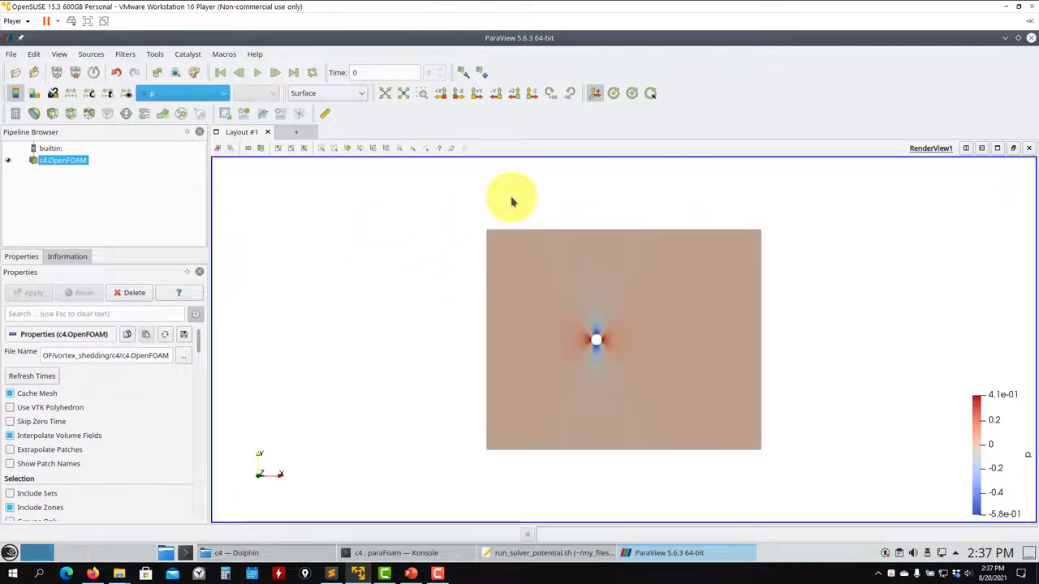
left_click(235, 553)
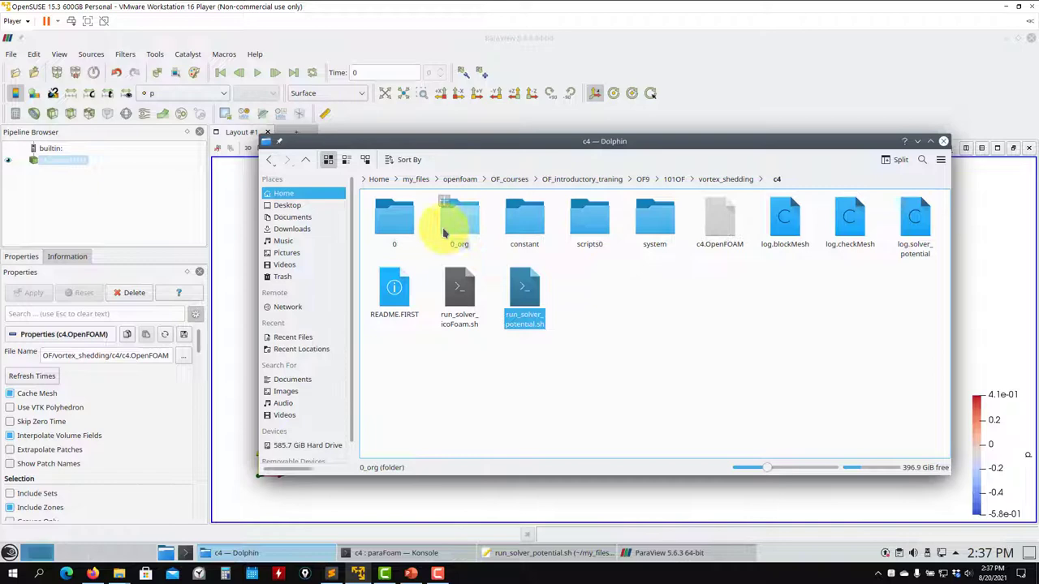
Step: Move Dolphin to the upper left and open 0/U in the text editor
left_click_drag(651, 144, 479, 48)
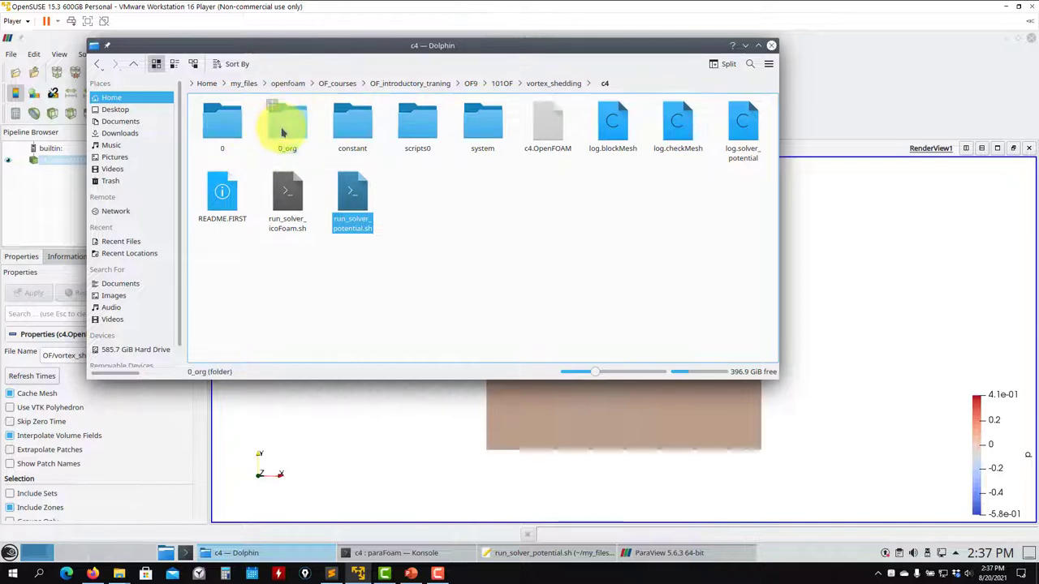
double_click(220, 120)
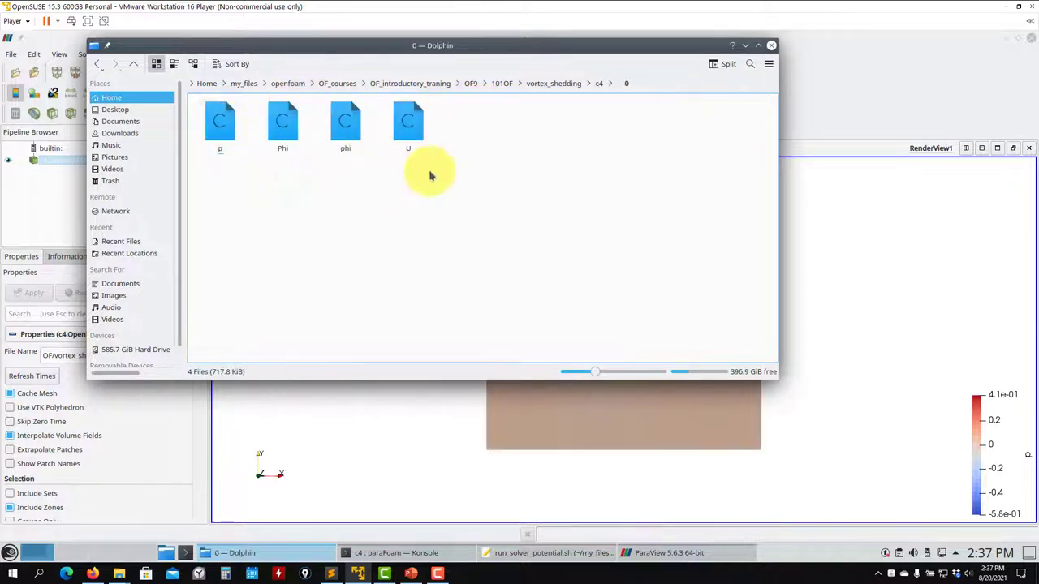
left_click_drag(479, 193, 411, 126)
right_click(410, 126)
mouse_move(443, 146)
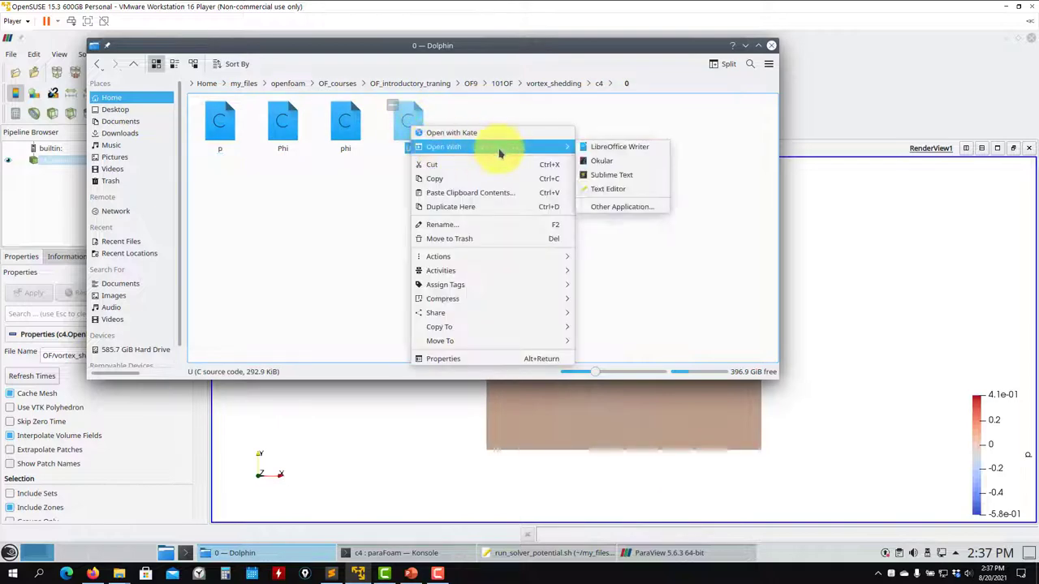
left_click(635, 193)
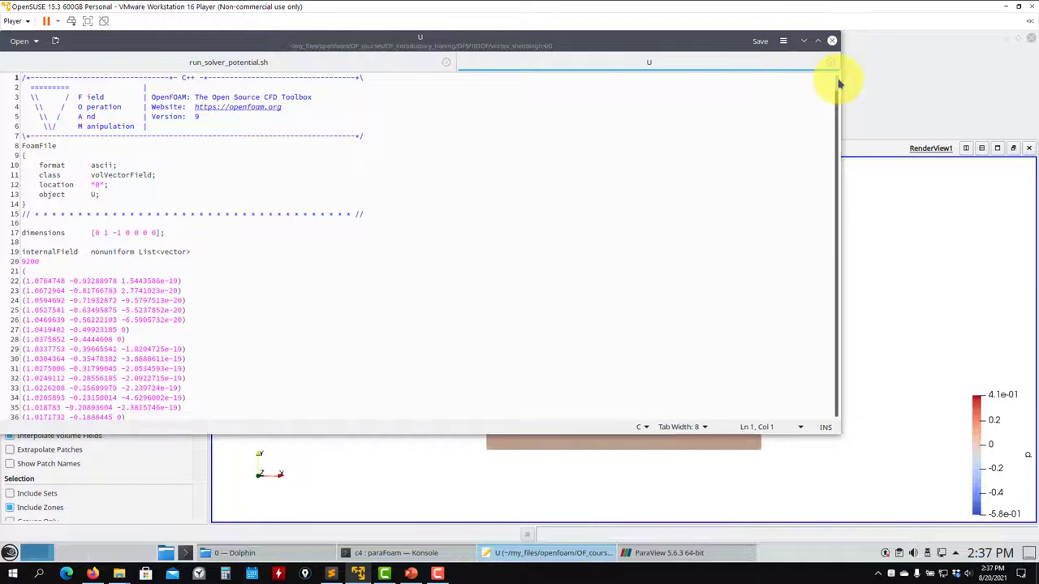
Step: Scroll through U's nonuniform 9200-vector field, then move Kate aside
scroll(139, 294, "down", 9)
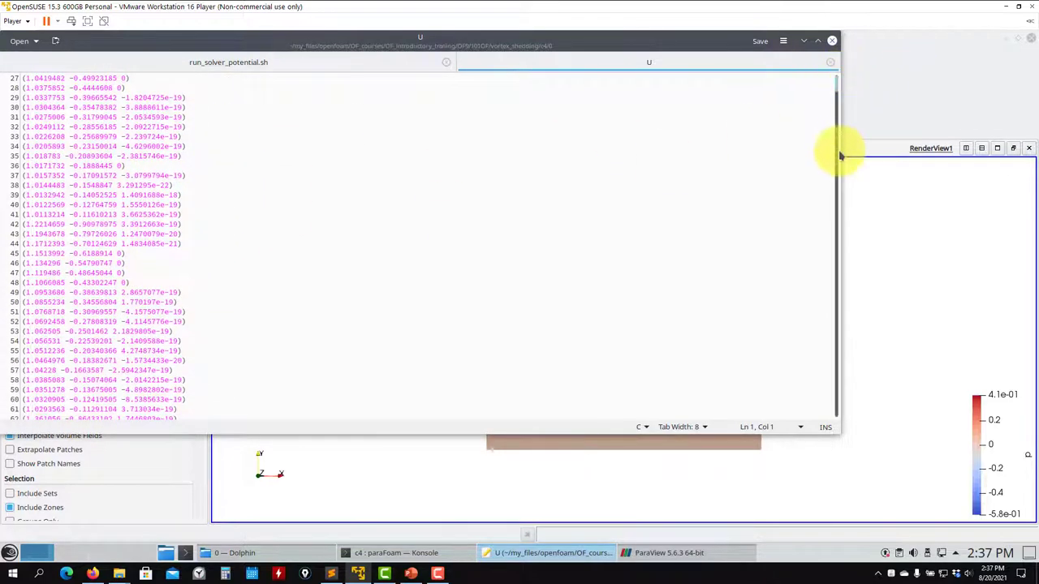
left_click_drag(836, 89, 782, 414)
left_click_drag(540, 45, 802, 178)
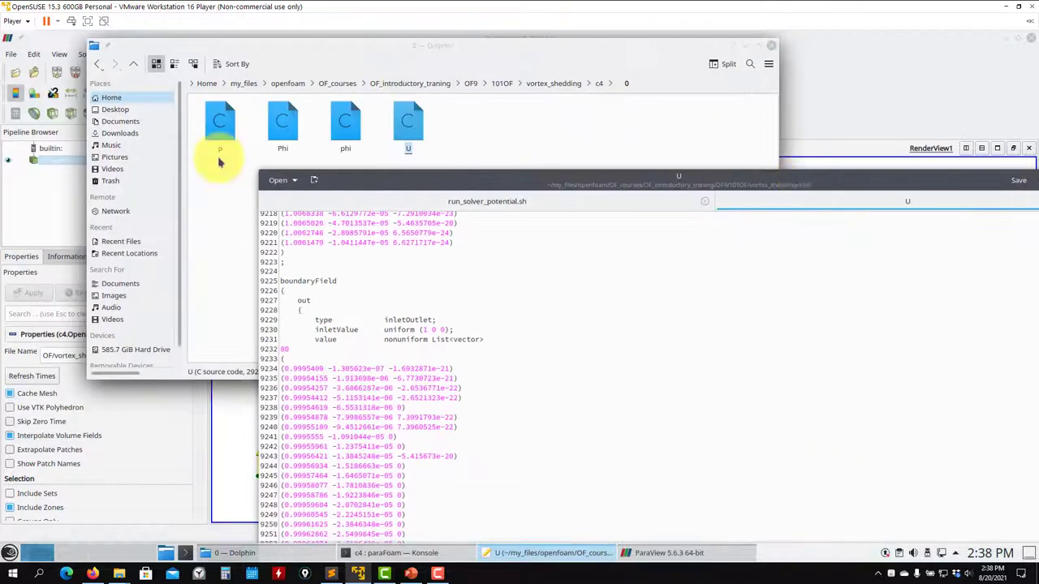
left_click(142, 67)
Step: Open 0_org/U in Kate and compare its uniform value with the computed U
left_click(288, 126)
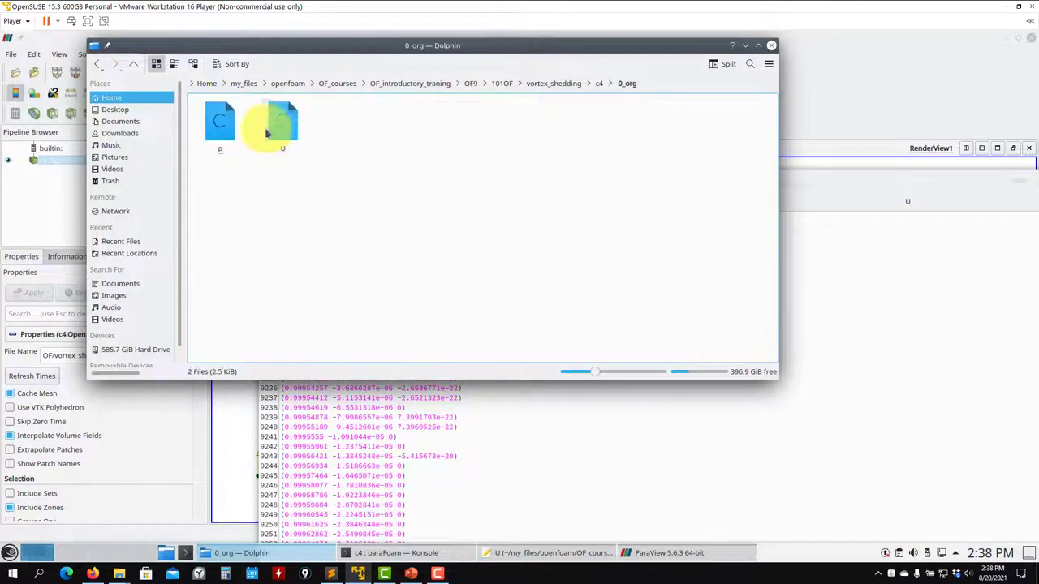
left_click(279, 126)
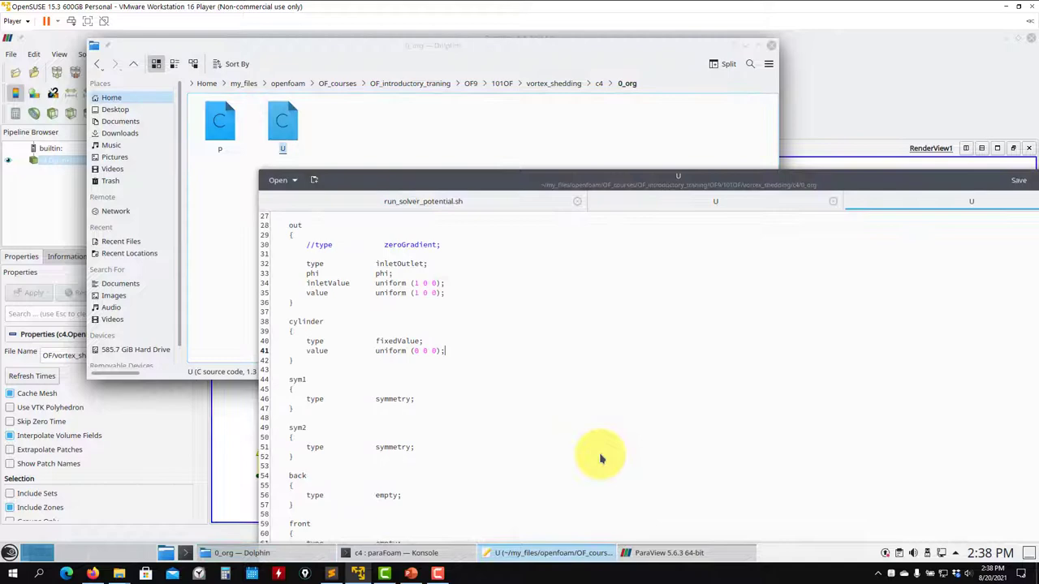
scroll(601, 454, "up", 8)
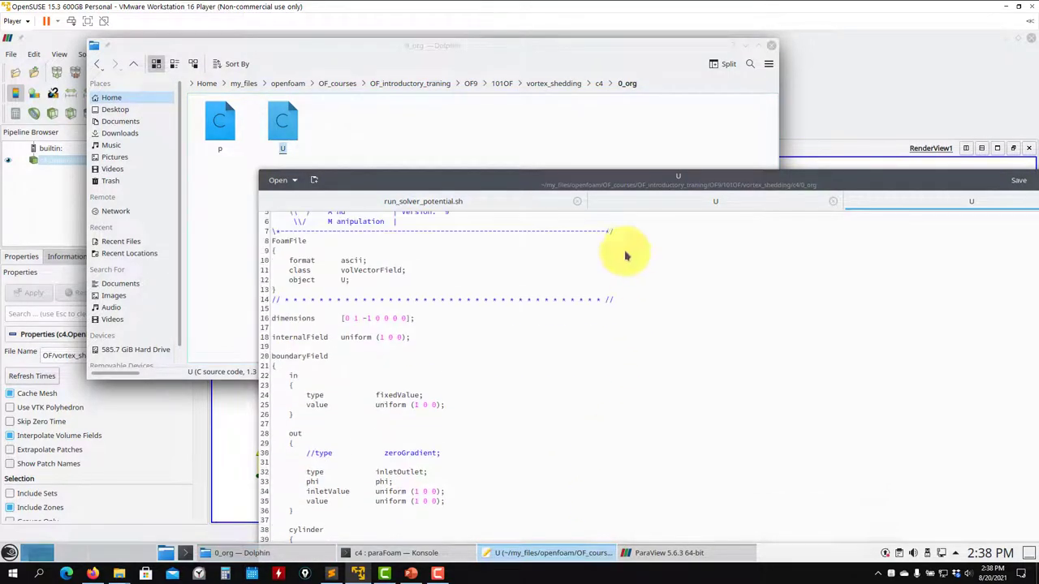
left_click(680, 202)
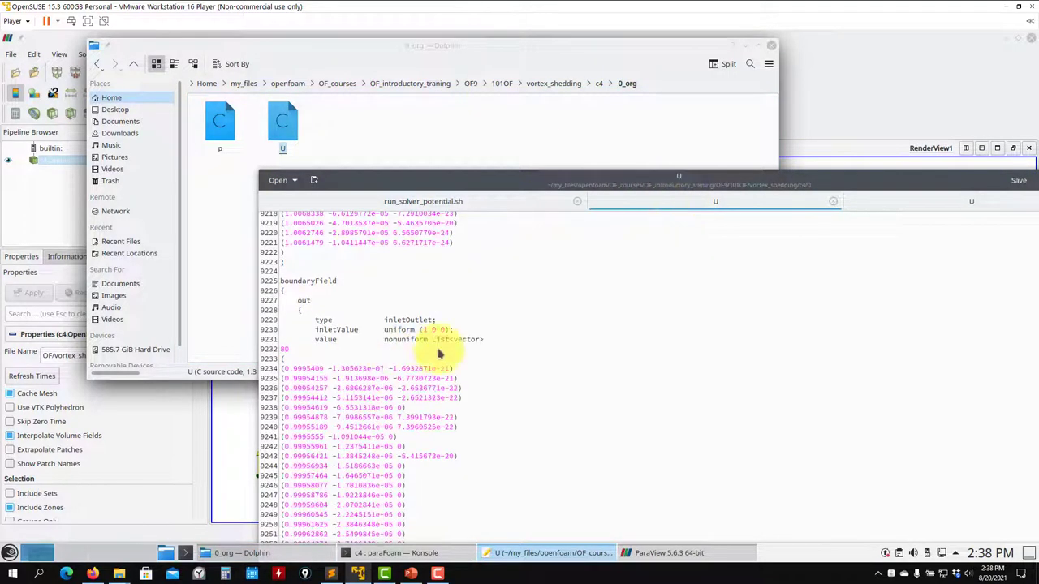
left_click(923, 203)
Step: Close both U files and Kate, return Dolphin to c4, and close ParaView
left_click_drag(933, 176, 786, 140)
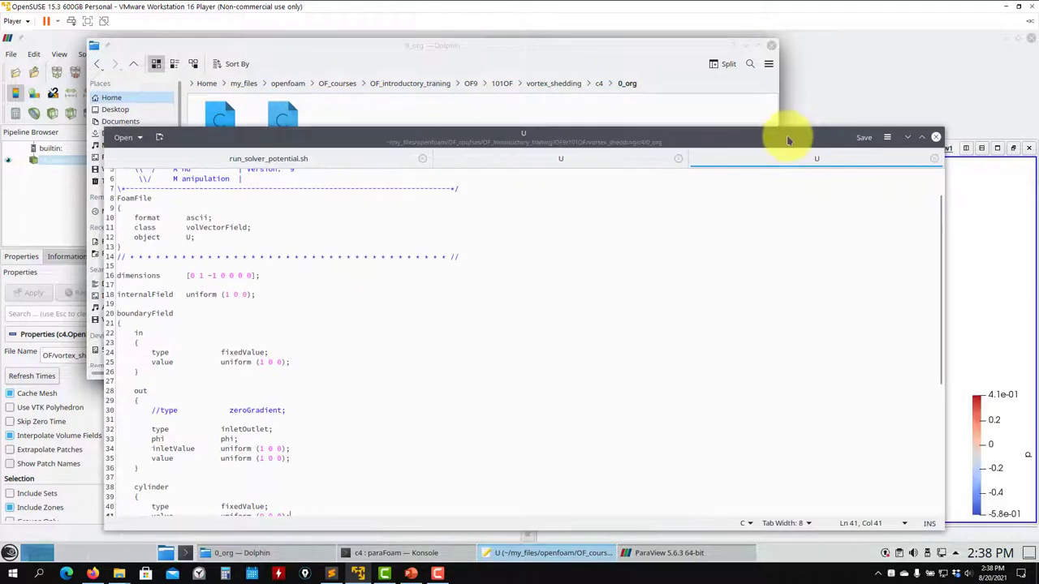
left_click(933, 160)
left_click(933, 159)
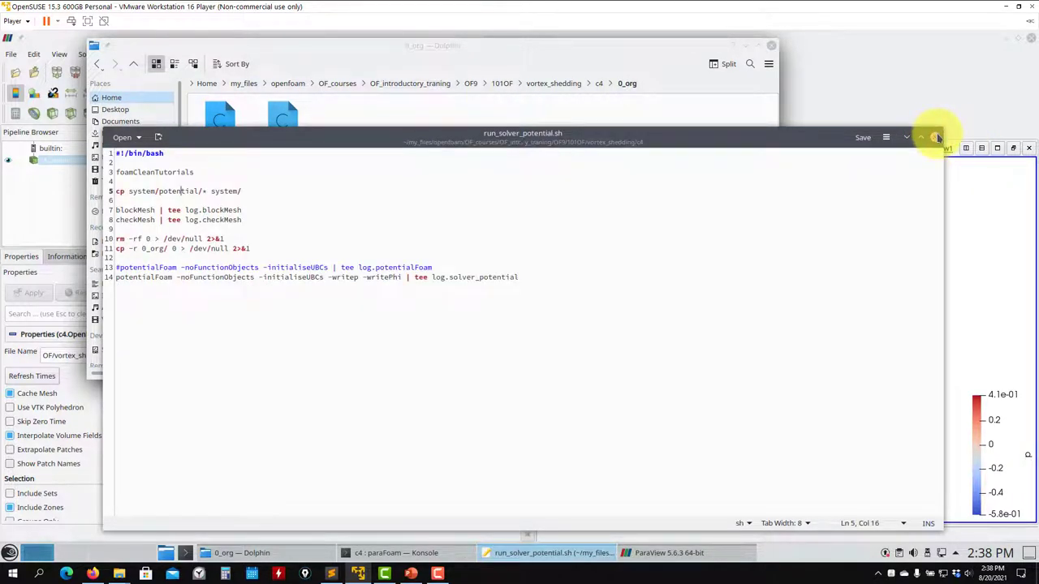
left_click(935, 137)
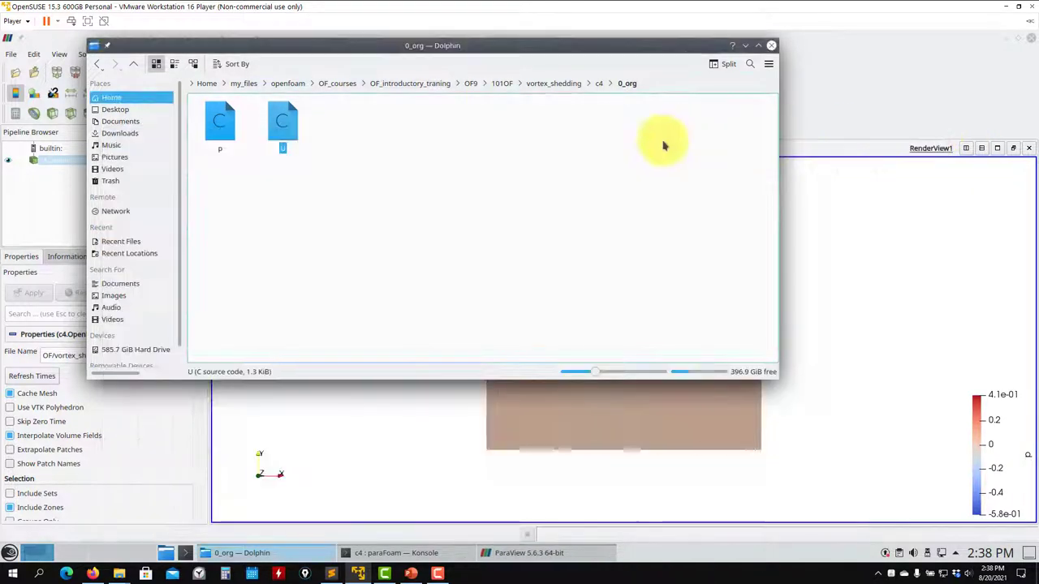
left_click(598, 85)
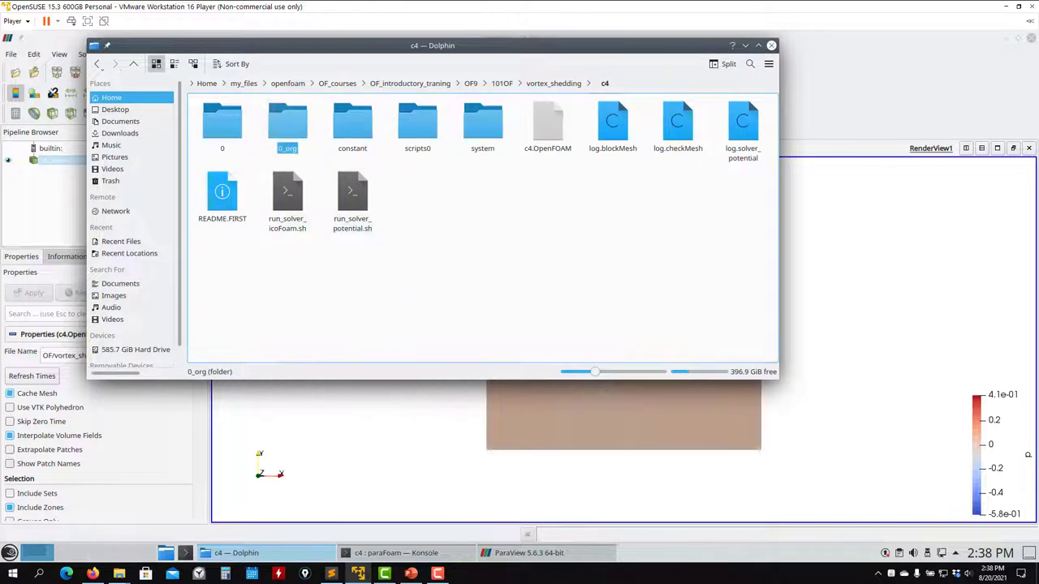
left_click(1030, 39)
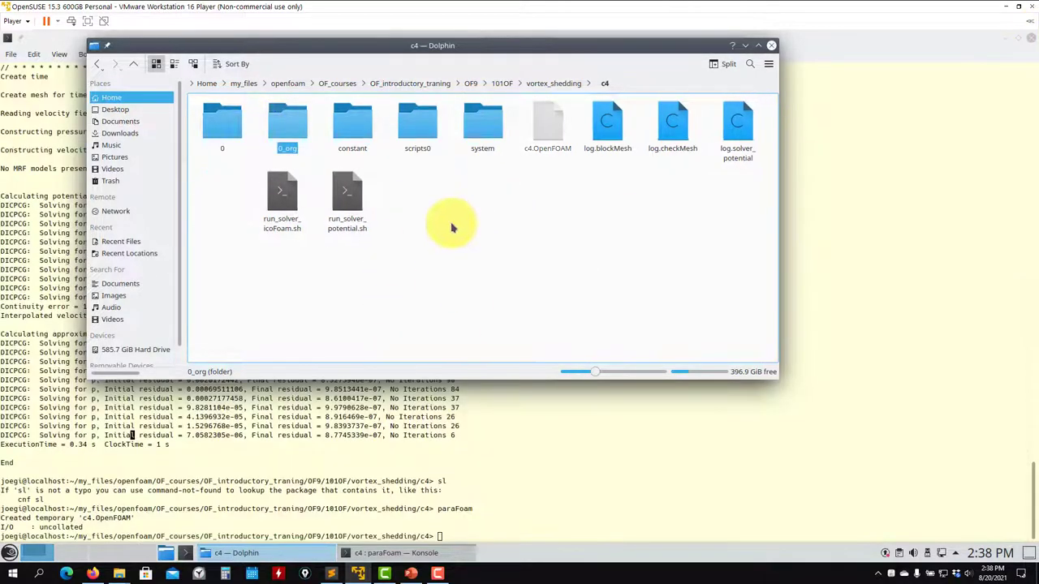
Step: Open run_solver_icoFoam.sh in Kate and inspect the copy command on line 3
right_click(220, 198)
mouse_move(348, 215)
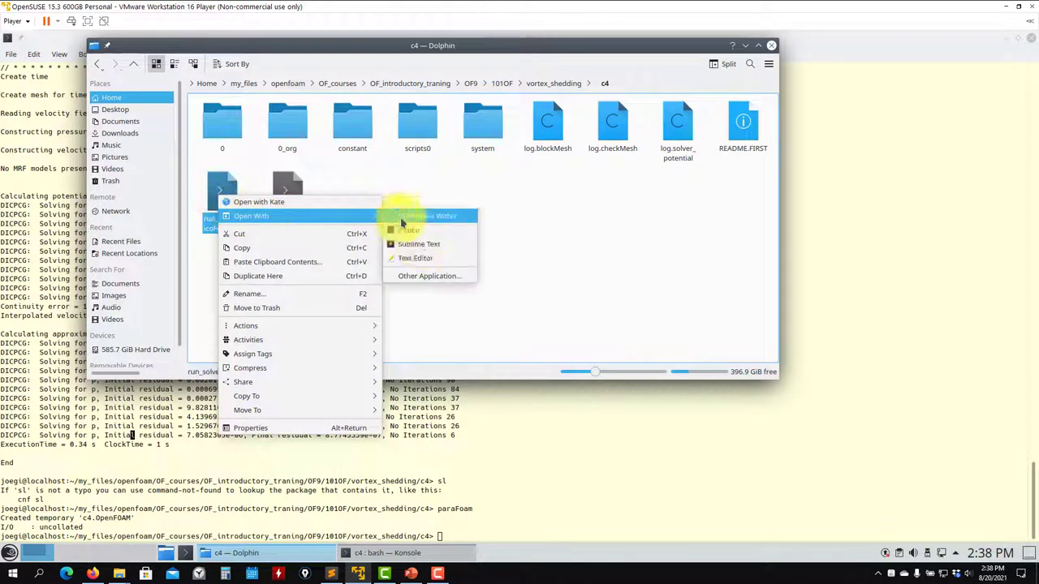
left_click(423, 259)
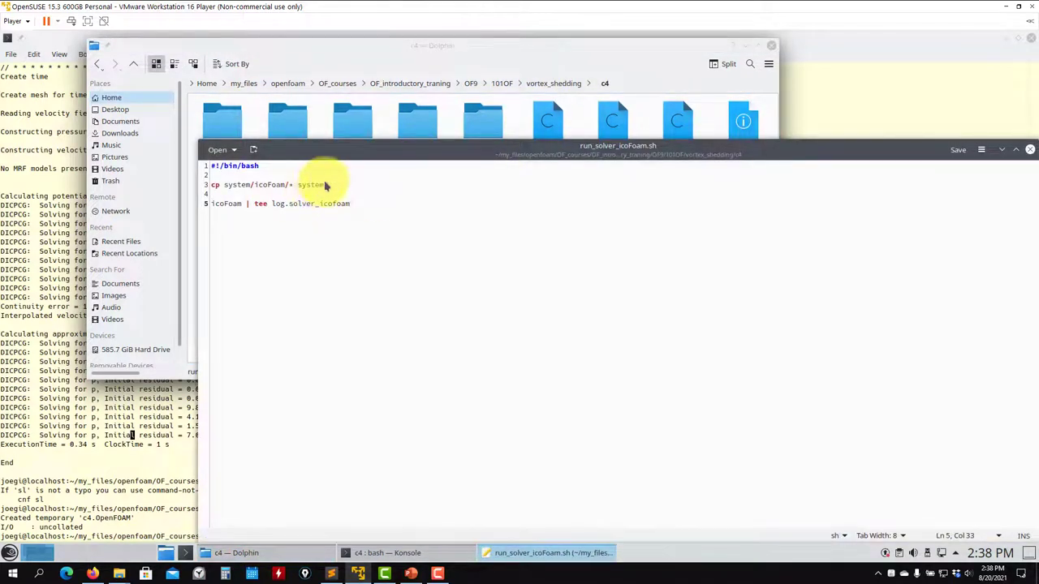
left_click_drag(326, 186, 206, 193)
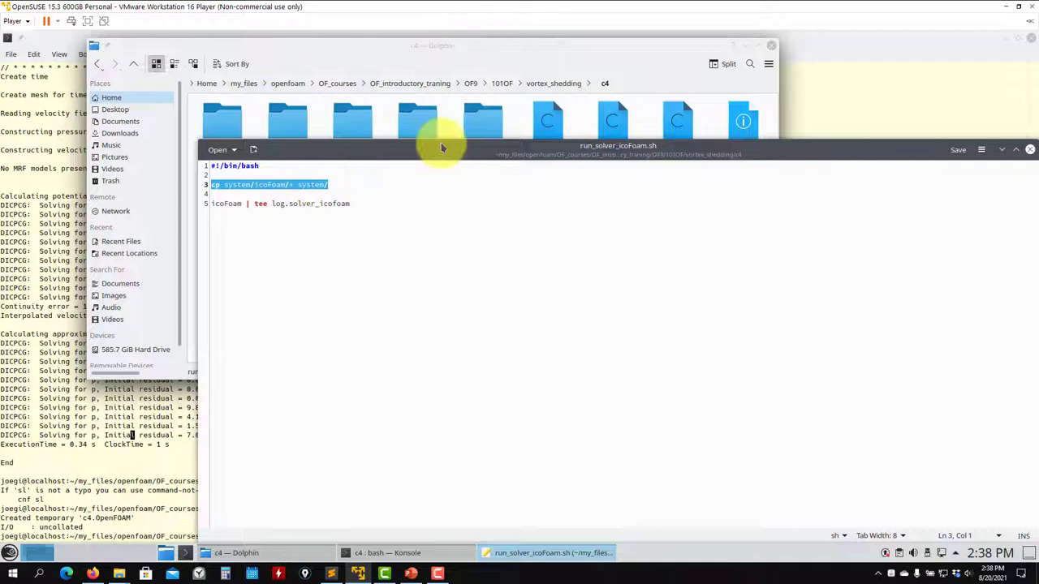
left_click(307, 185)
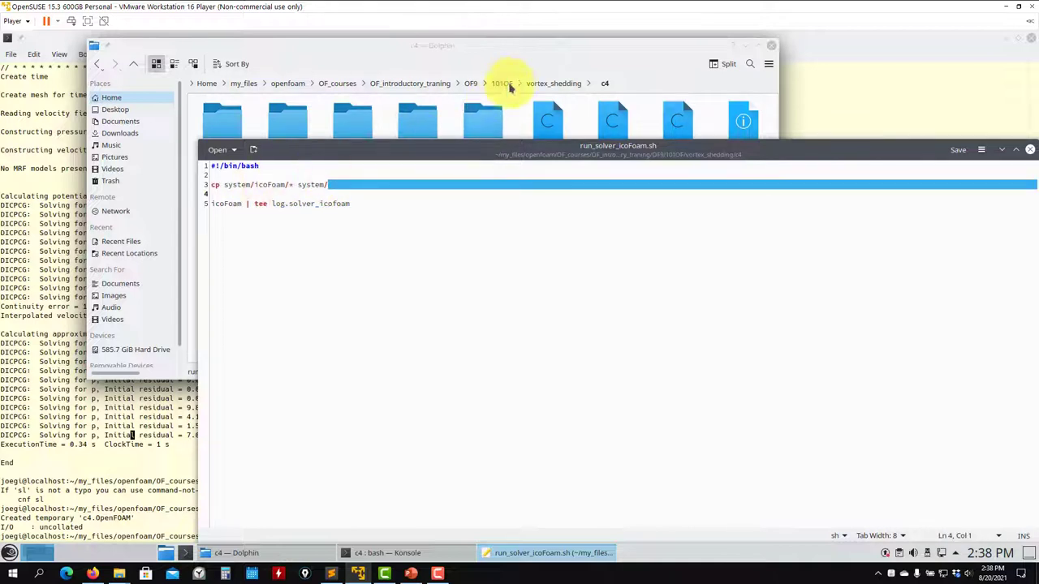
Step: Browse c4's constant folder, then the 0 folder, selecting the U file
left_click(563, 62)
left_click(940, 267)
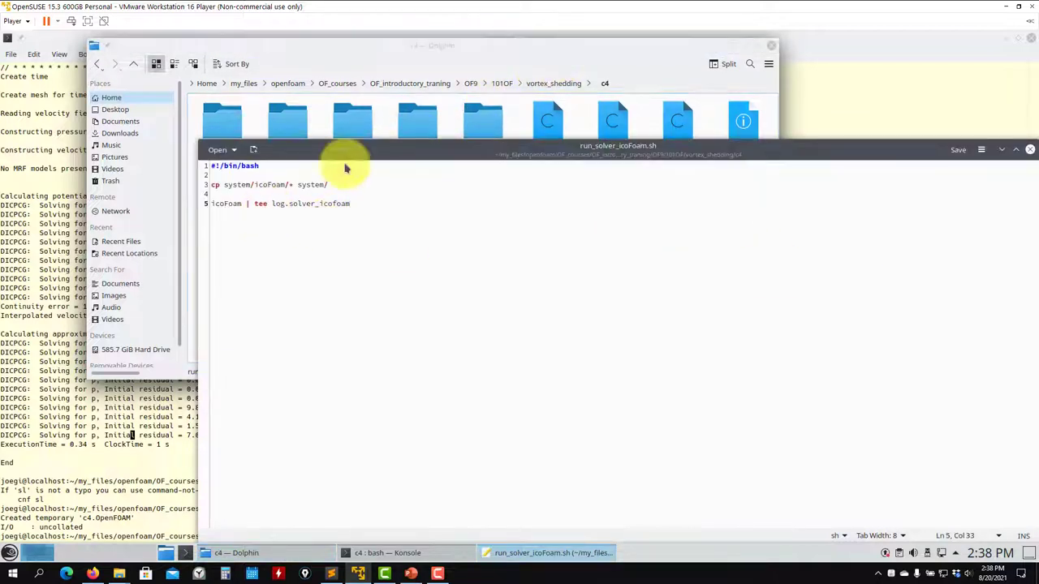
left_click(348, 108)
left_click(354, 129)
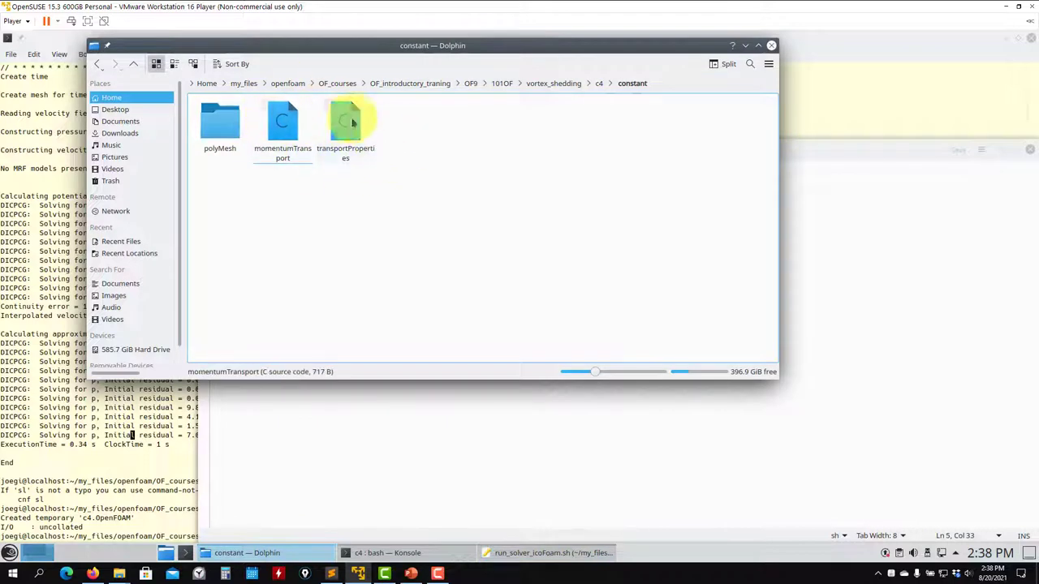
left_click(132, 67)
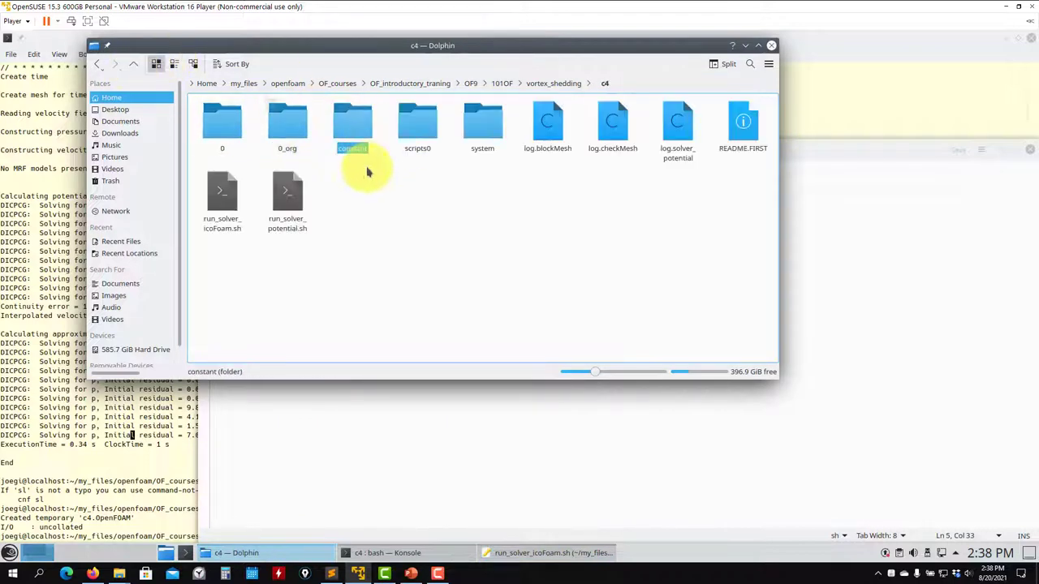
left_click(235, 133)
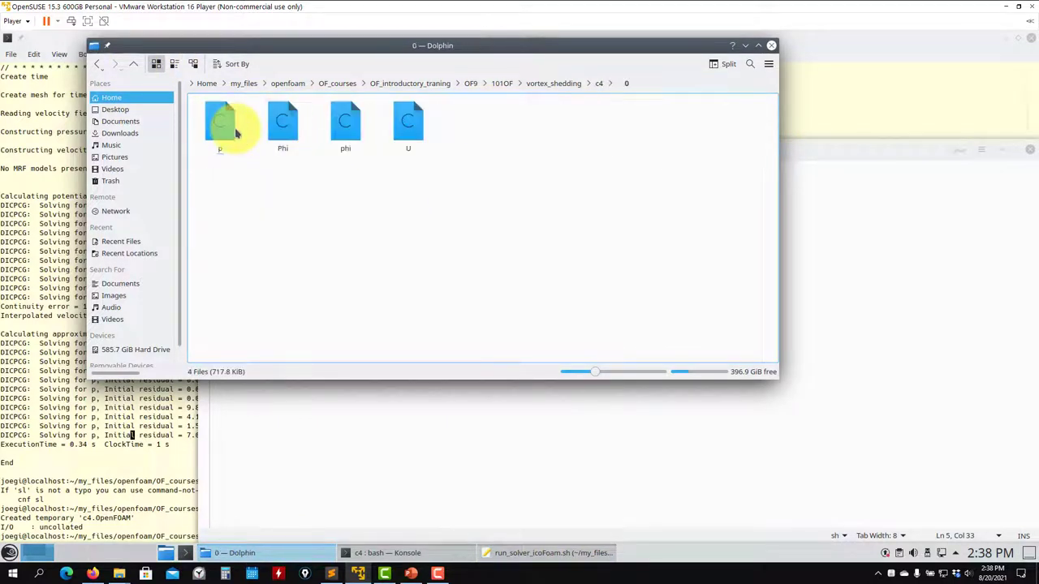
left_click(397, 108)
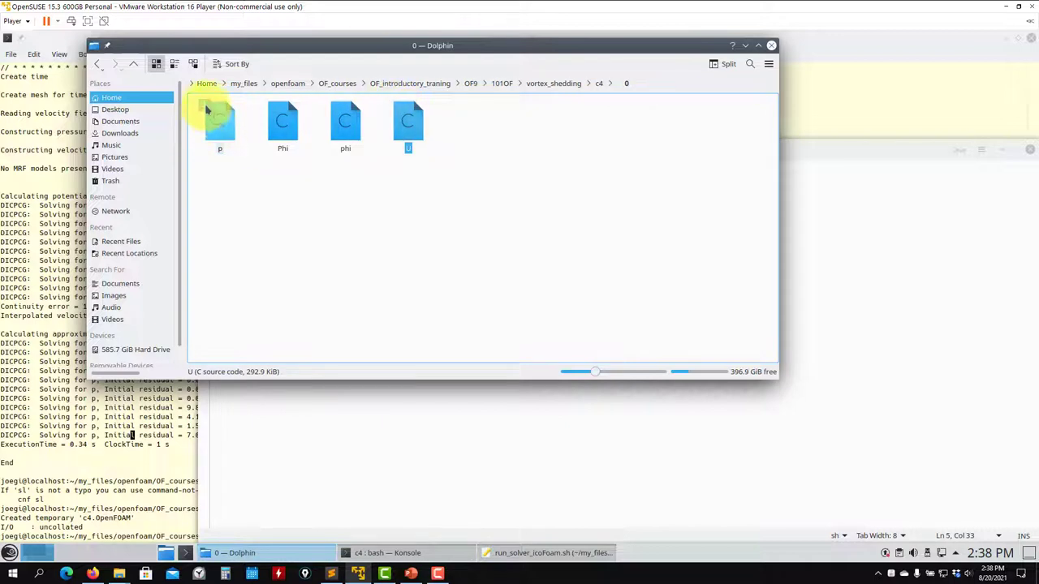
Step: Visit the neighbouring c2 case under vortex_shedding, return to c4, then switch to Konsole
right_click(218, 122)
key("Escape")
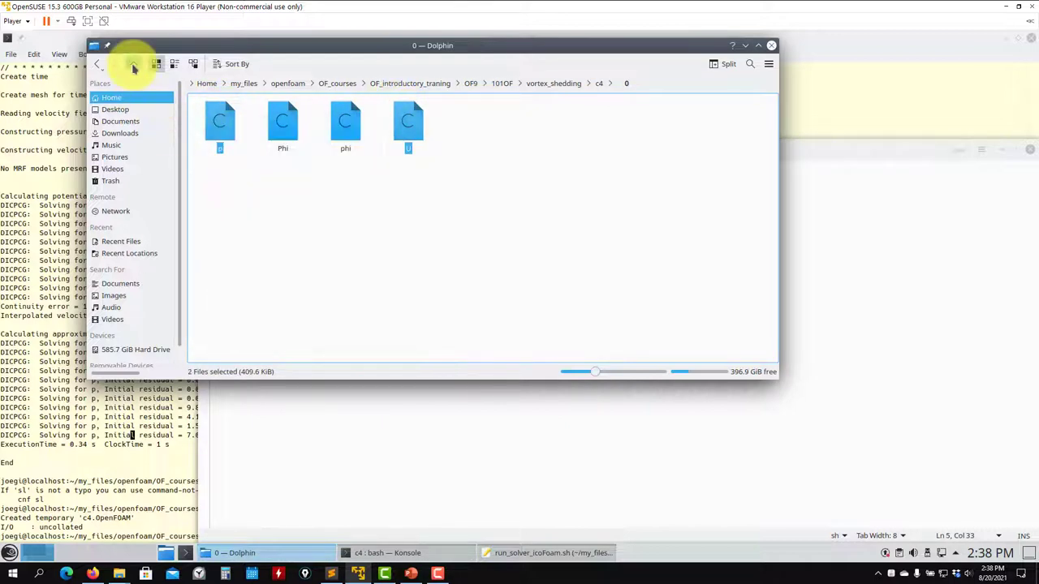
double_click(134, 65)
left_click(297, 129)
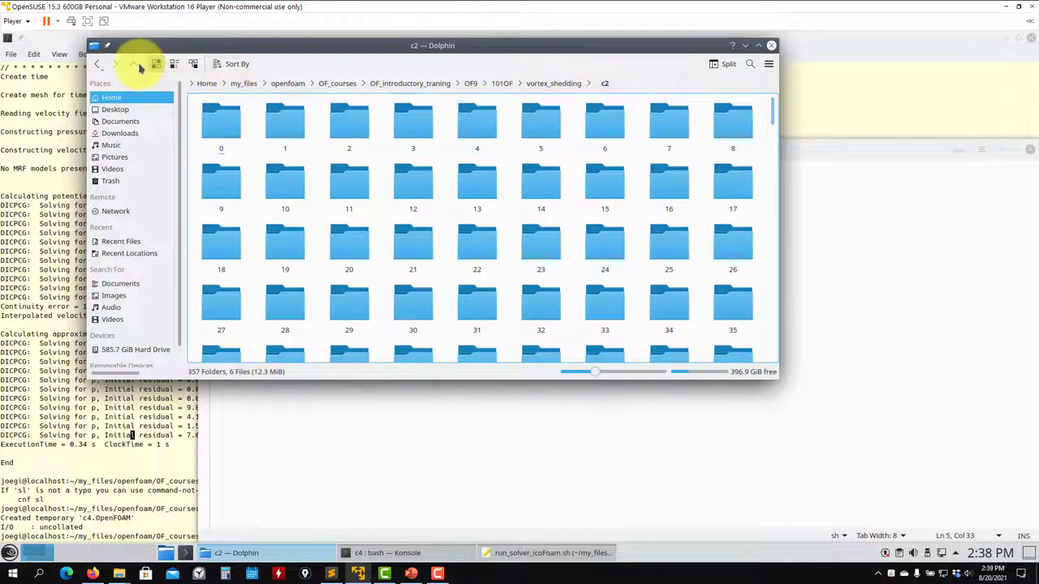
left_click(138, 66)
left_click(419, 130)
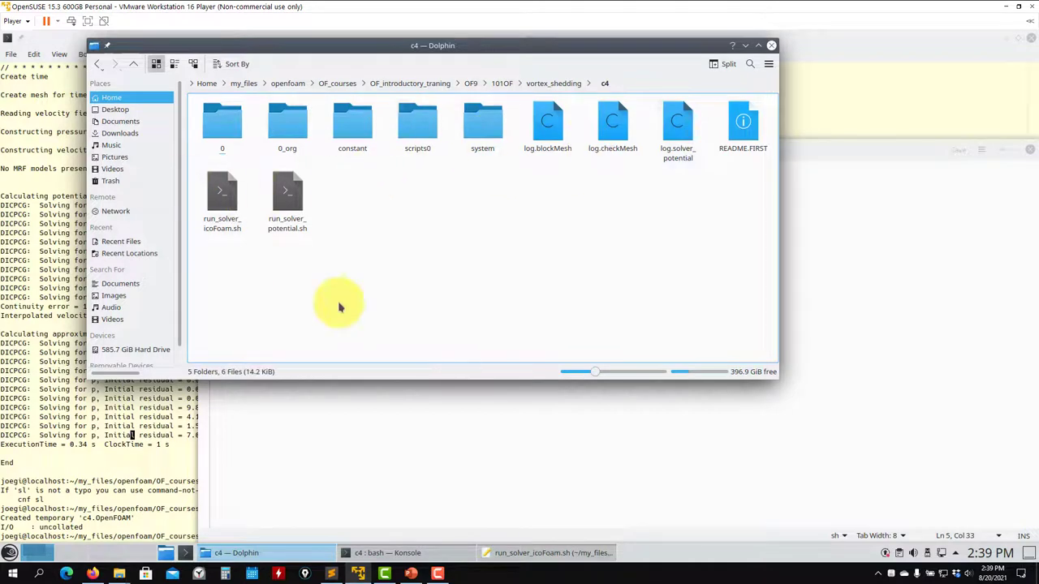
left_click(91, 421)
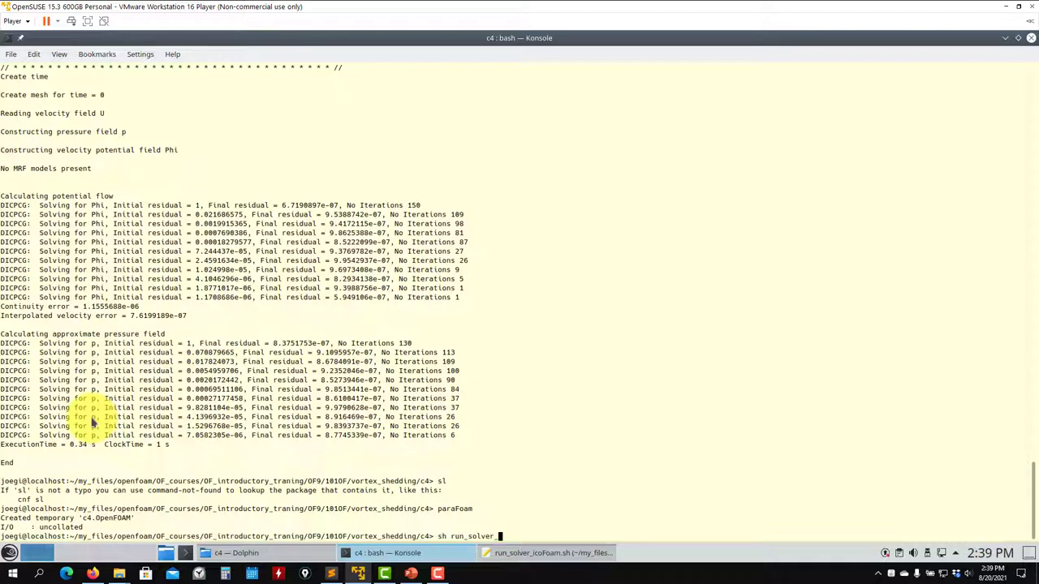
Step: Start the icoFoam solver script for case c4 and open the 0_org folder in Dolphin
key("Return")
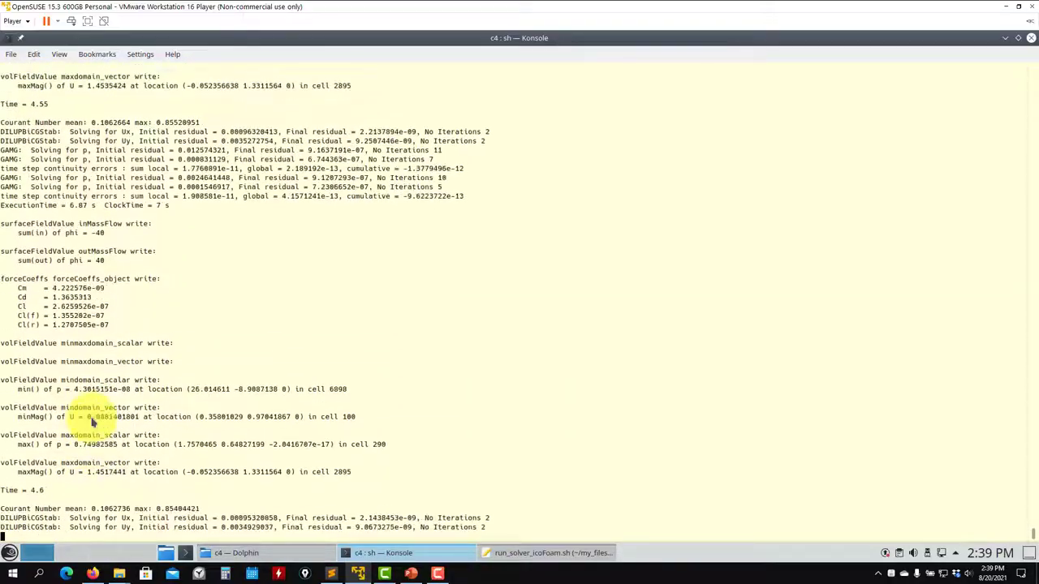
left_click(235, 553)
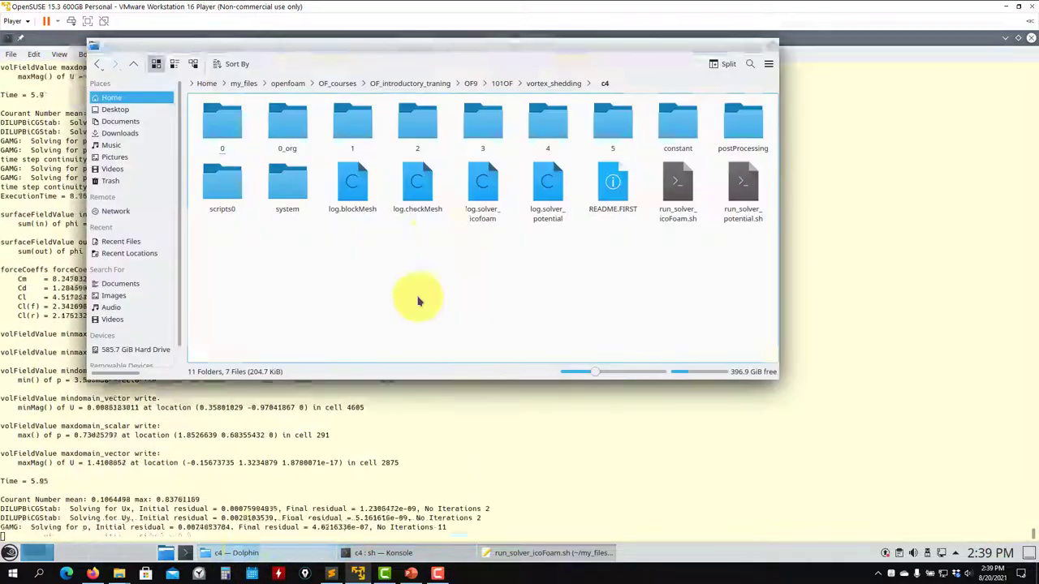
left_click(306, 142)
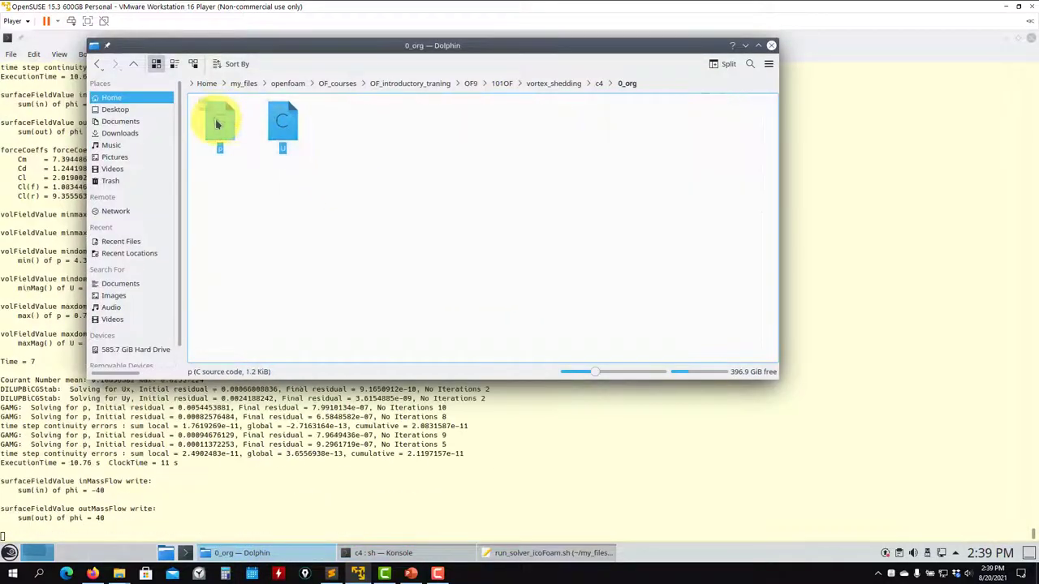
Step: Open the original p and U field files in Kate, review U, then close both
key("ctrl+a")
right_click(217, 123)
left_click(376, 185)
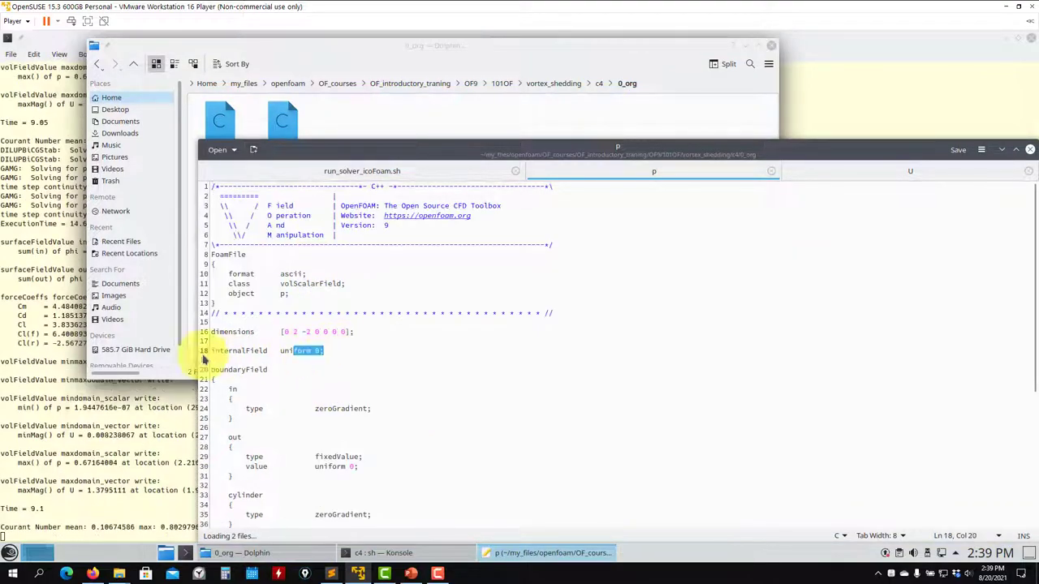
left_click(878, 171)
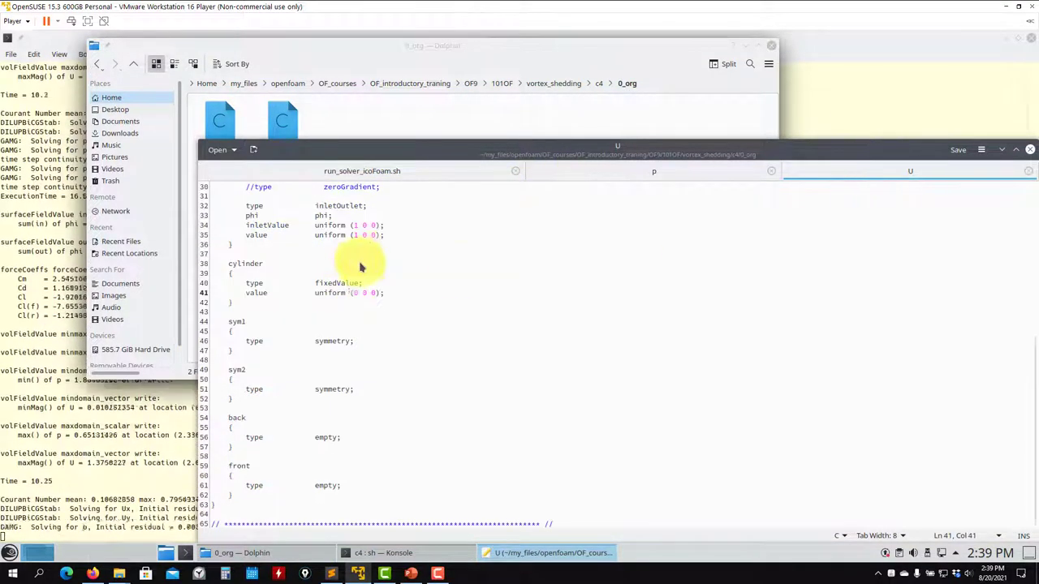
scroll(360, 267, "up", 6)
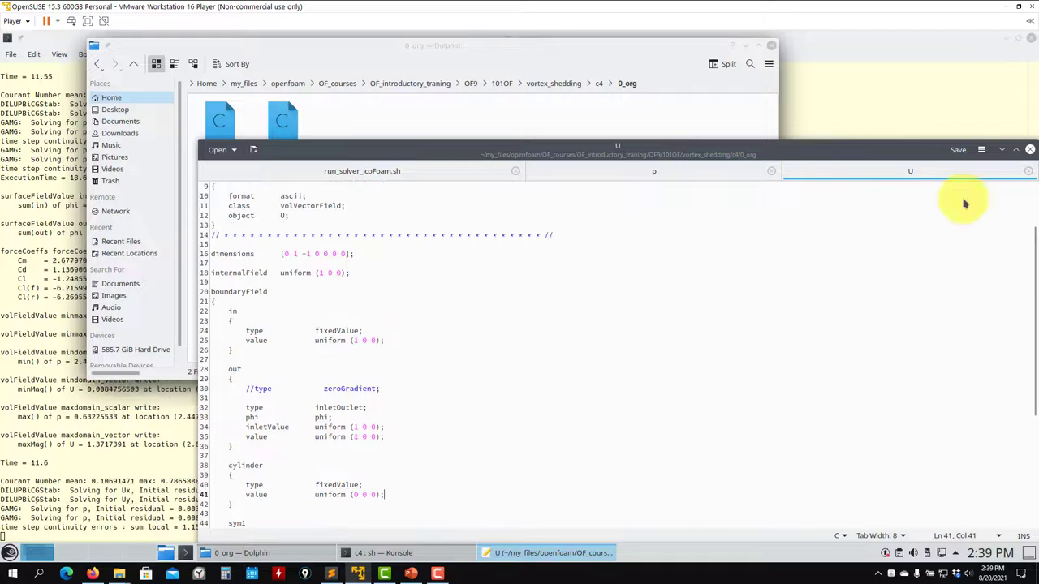
left_click(1028, 171)
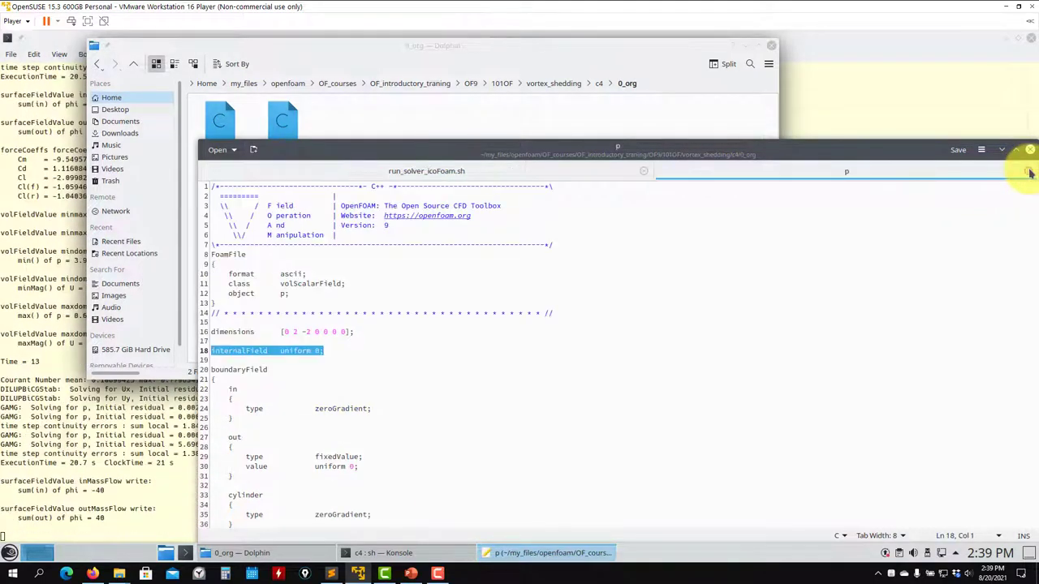
left_click(1028, 170)
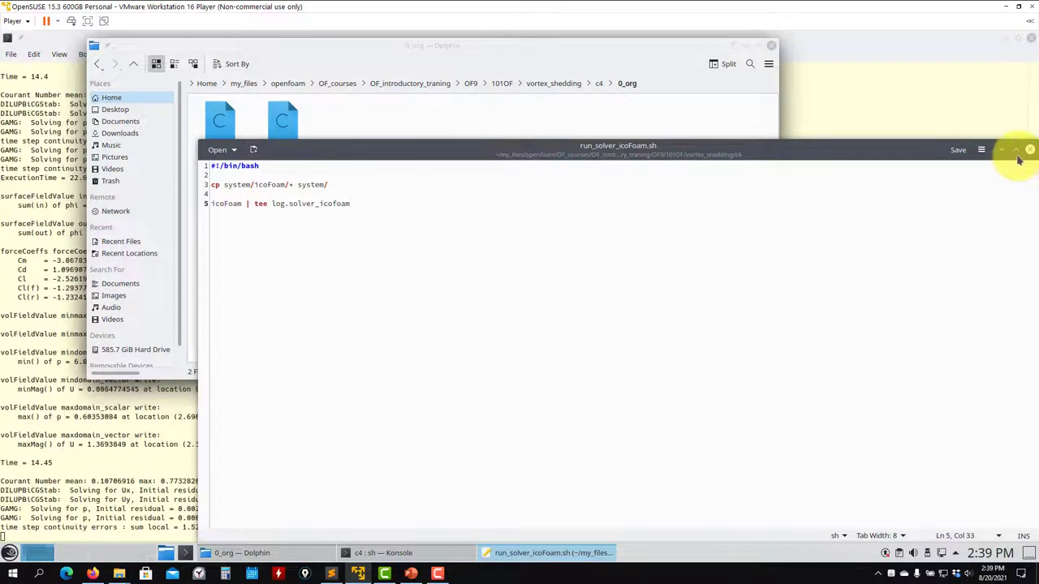
Step: Close Kate and return to the c4 folder, now full of icoFoam time-step directories
left_click(1029, 149)
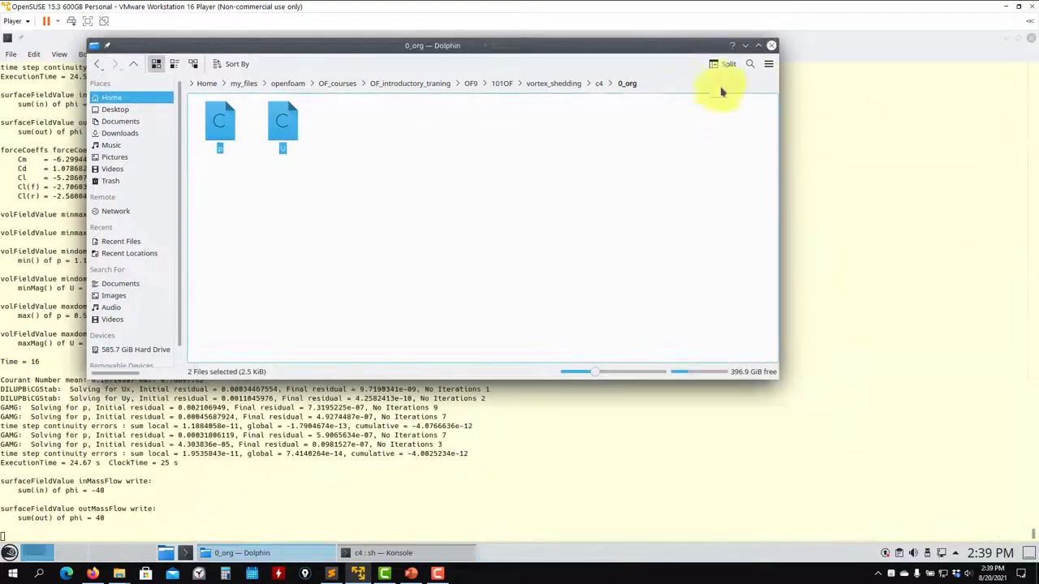
left_click(597, 84)
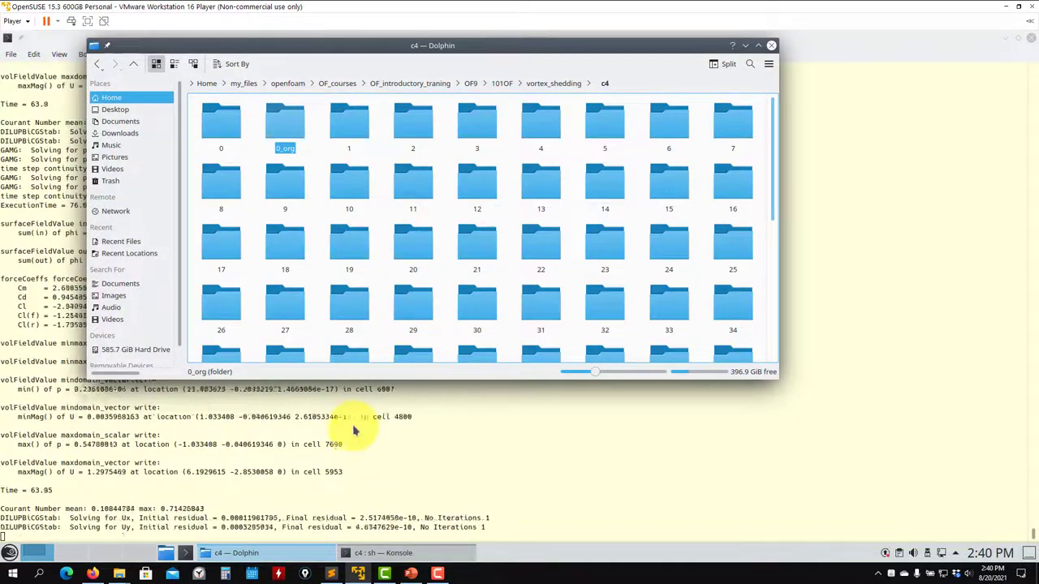
Step: Stop the running icoFoam solver at Time 68.5 and clear the terminal
left_click(430, 458)
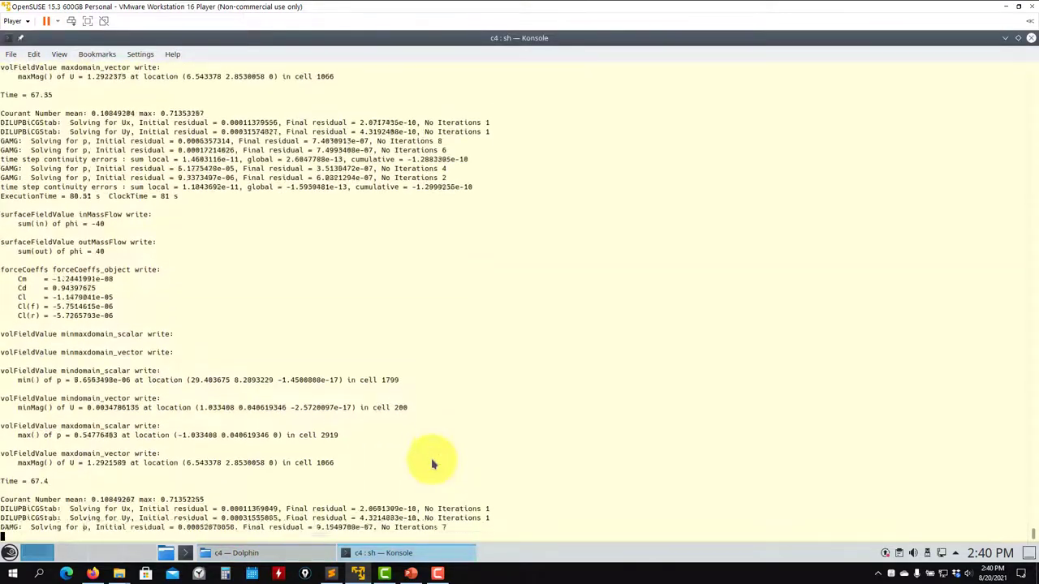
key("ctrl+c")
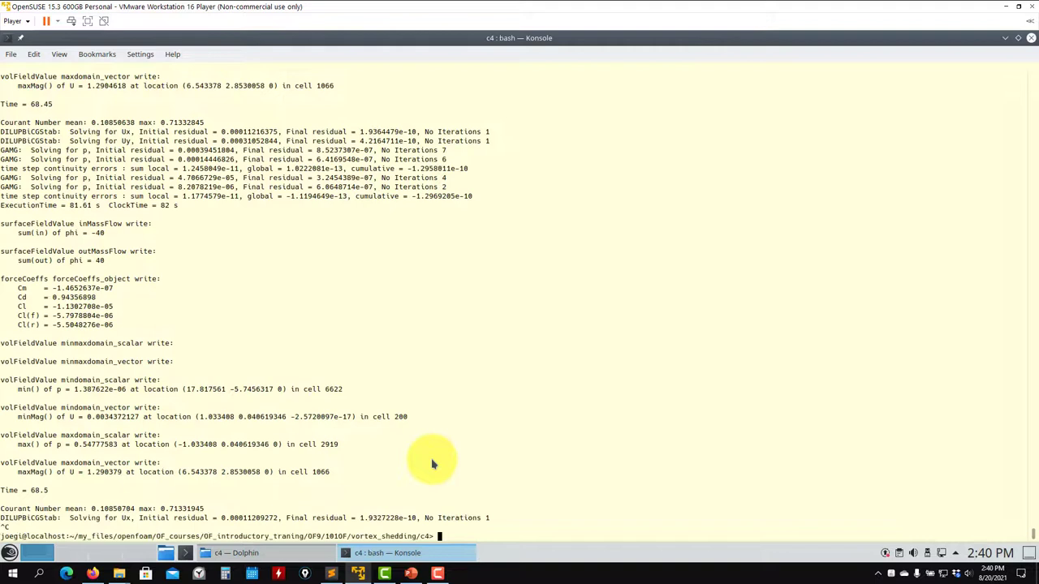
key("ctrl+l")
Step: List the c4 case contents with ls and launch ParaView via paraFoam
type("l")
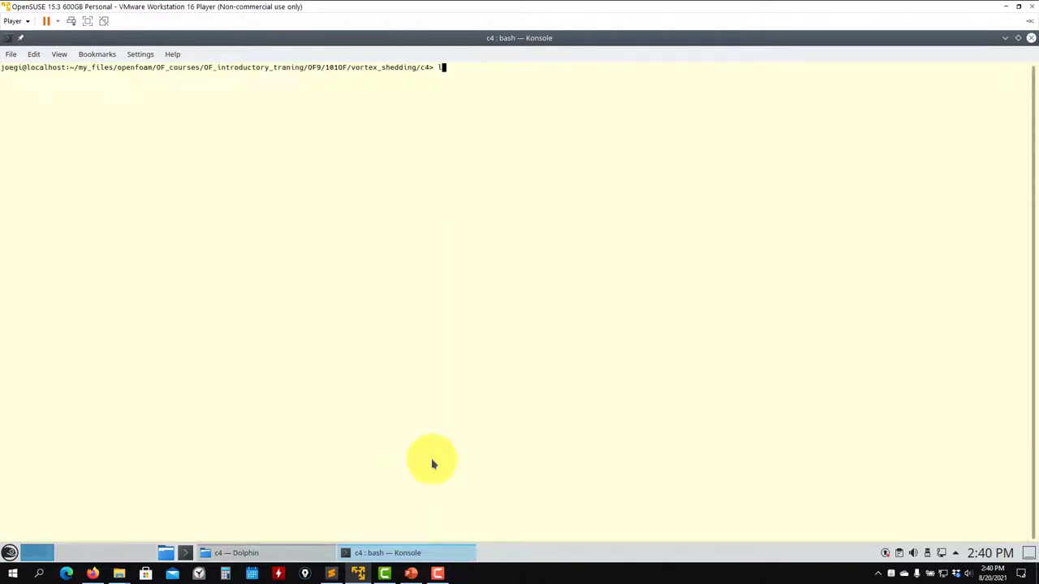
type("s")
key("Return")
type("paraFoam")
key("Return")
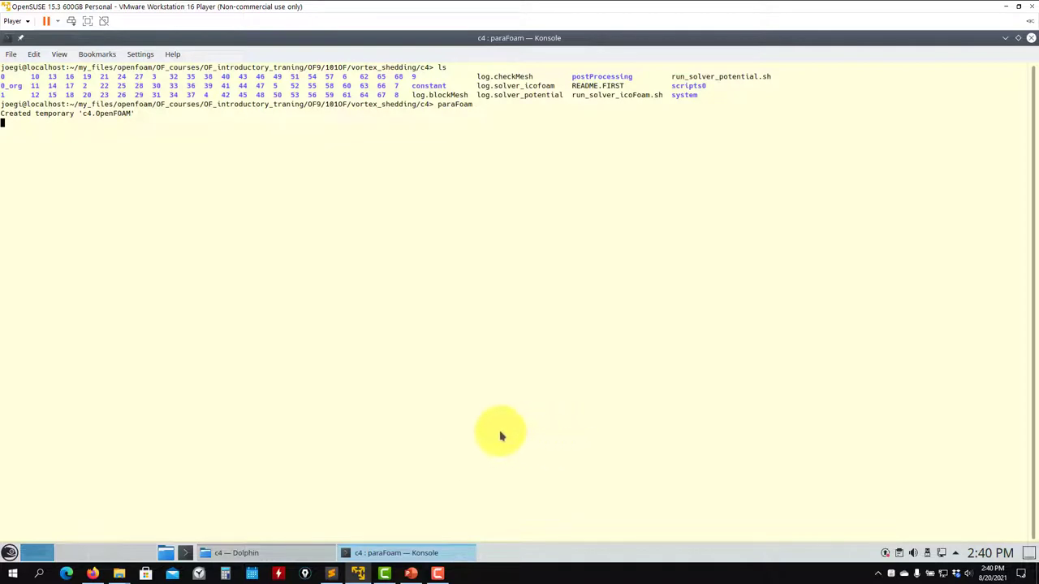
Step: Load c4, colour it by U after checking p, and play to Time 68
left_click(35, 293)
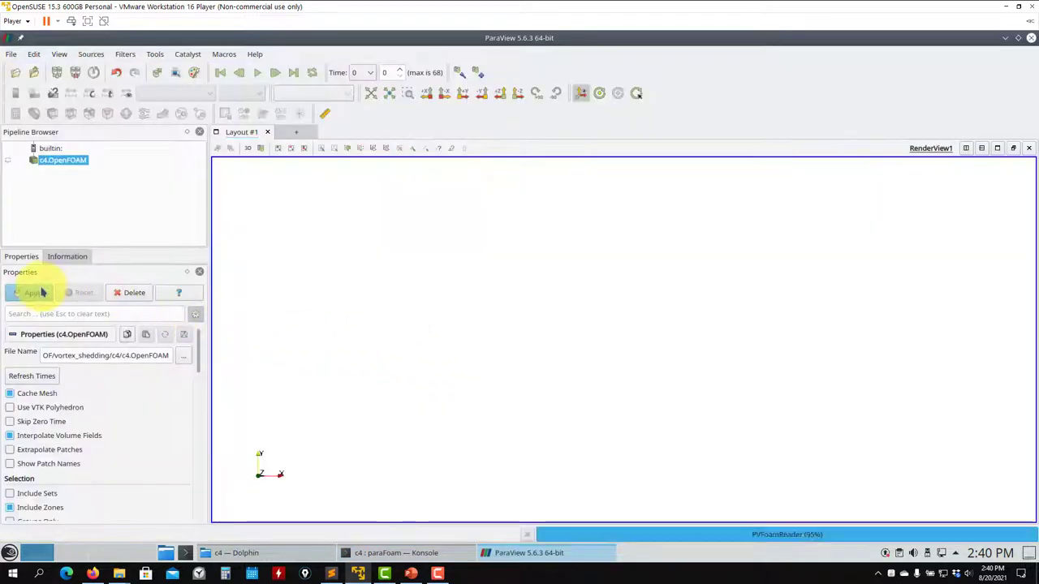
left_click(181, 93)
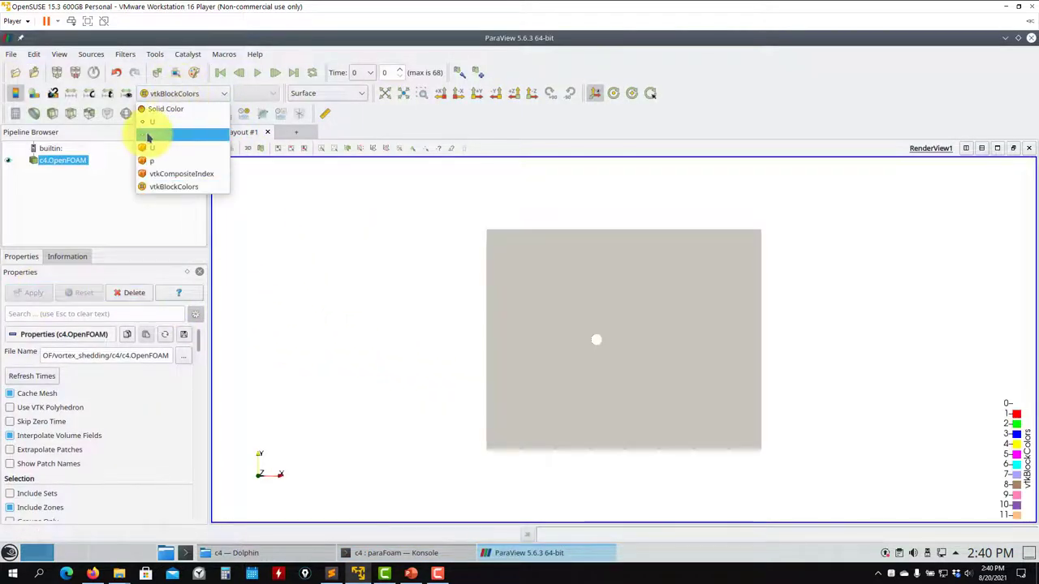
left_click(162, 120)
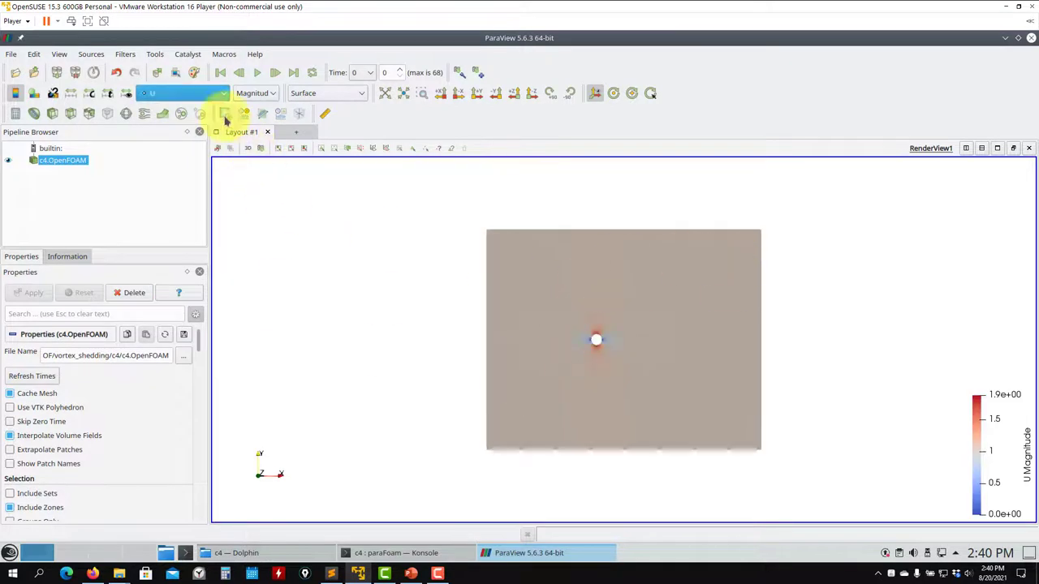
left_click(200, 94)
left_click(184, 135)
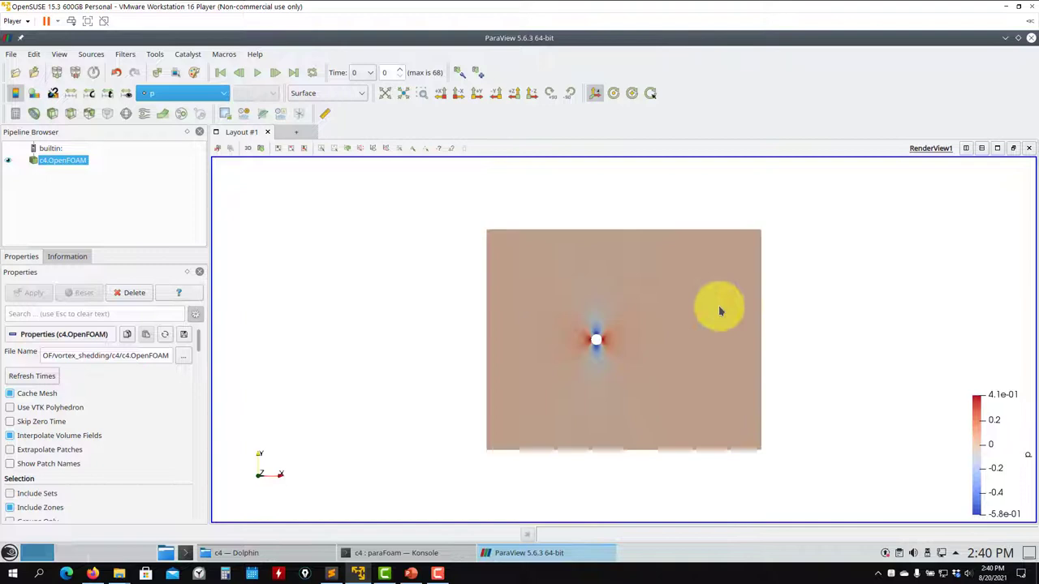
left_click(199, 94)
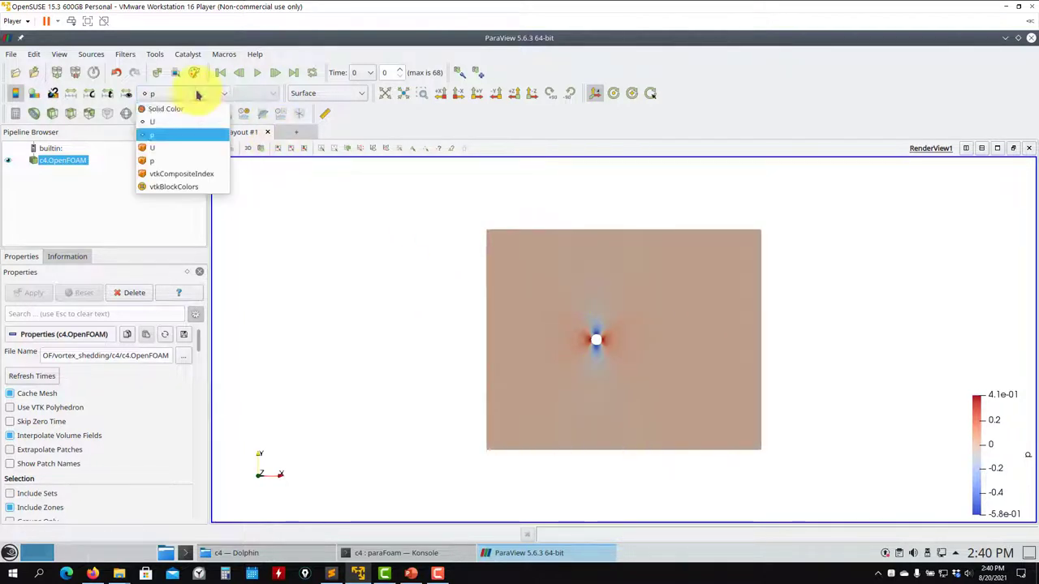
left_click(168, 120)
left_click(257, 72)
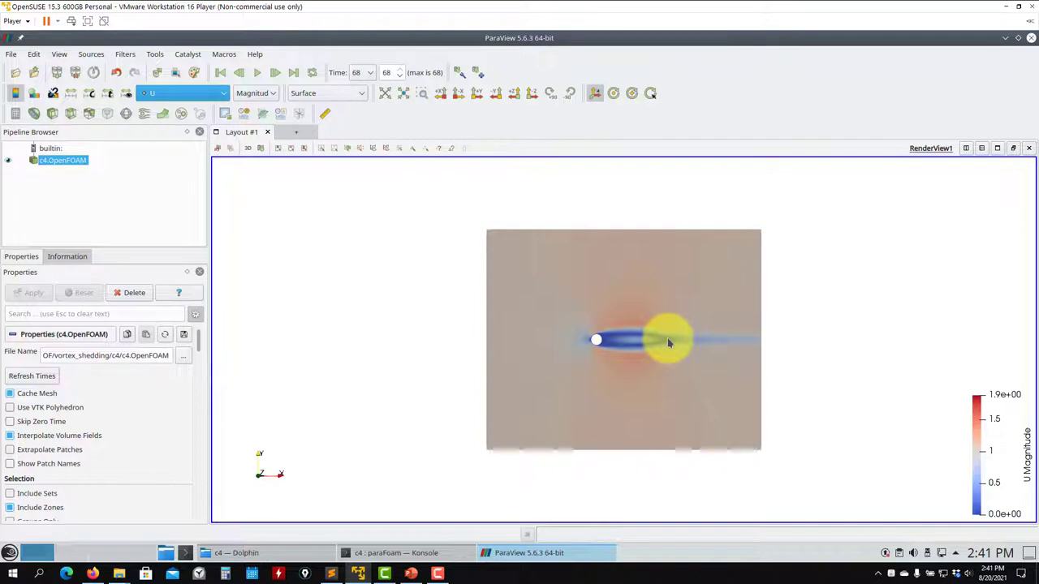
Step: Close ParaView, return to PowerPoint and advance from slide 234 to slide 235
left_click(1030, 37)
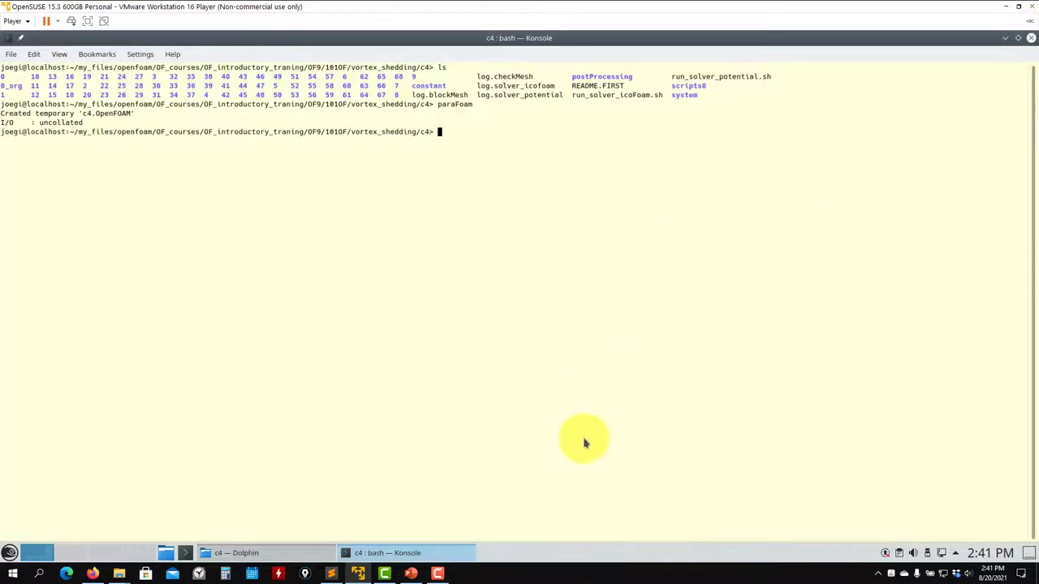
left_click(410, 574)
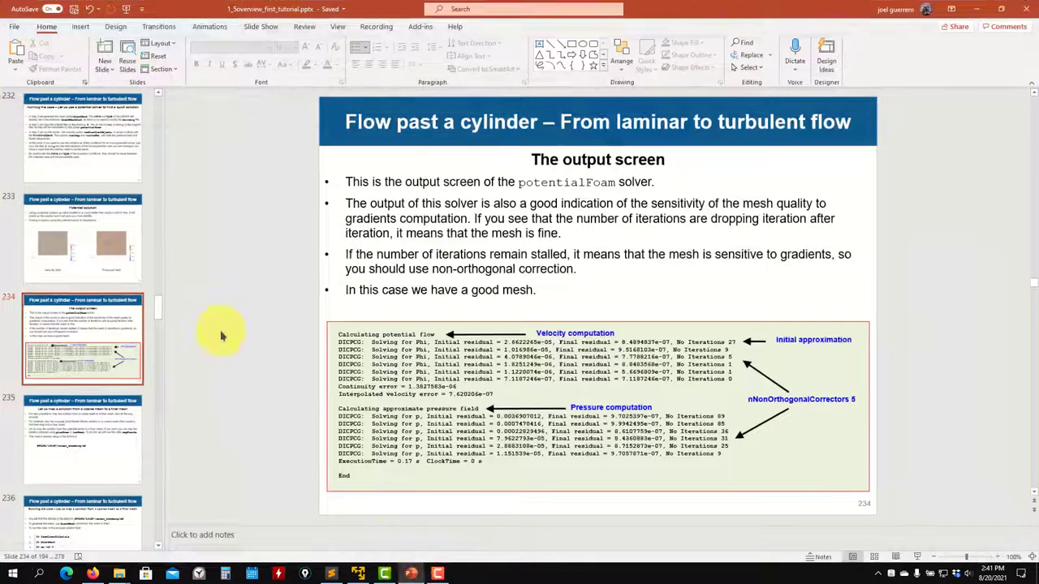
left_click(114, 337)
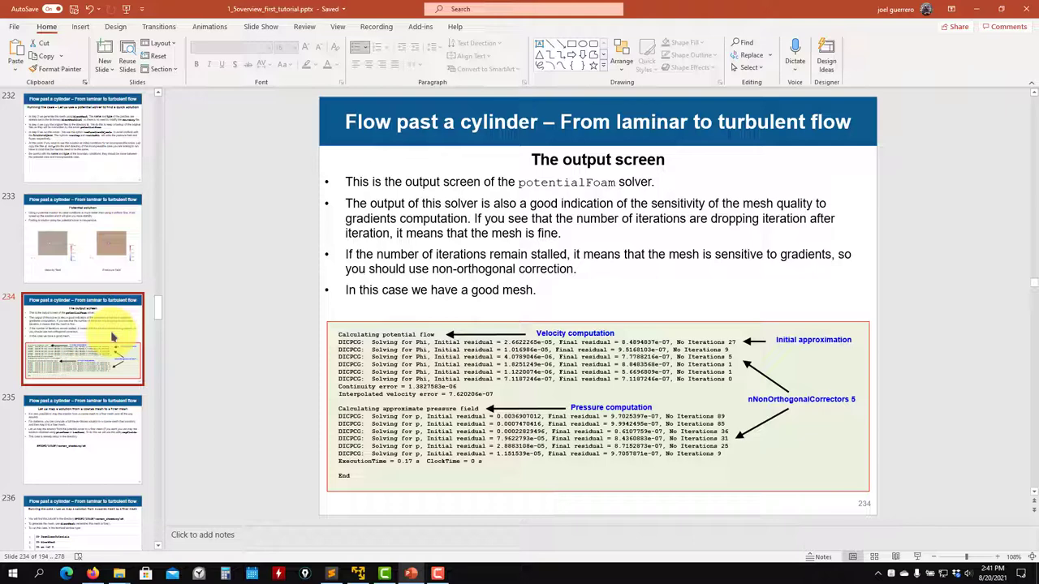
key("Down")
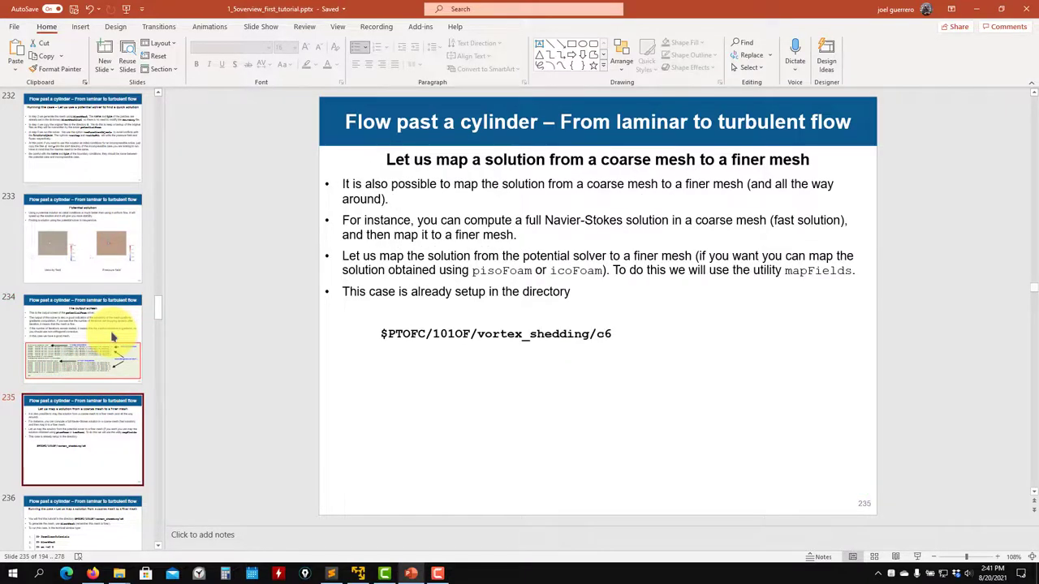